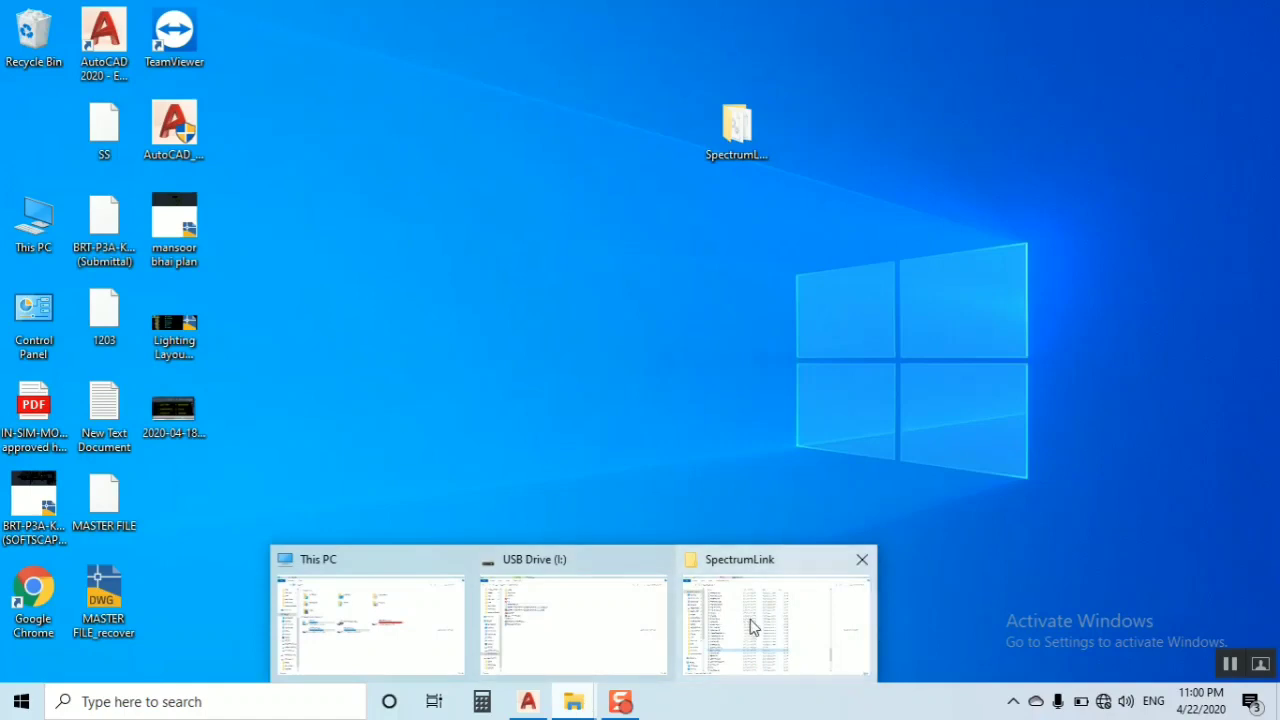
Run SpectrumLink as administrator from its program folder.
{"action": "left_click", "coordinate": [749, 626]}
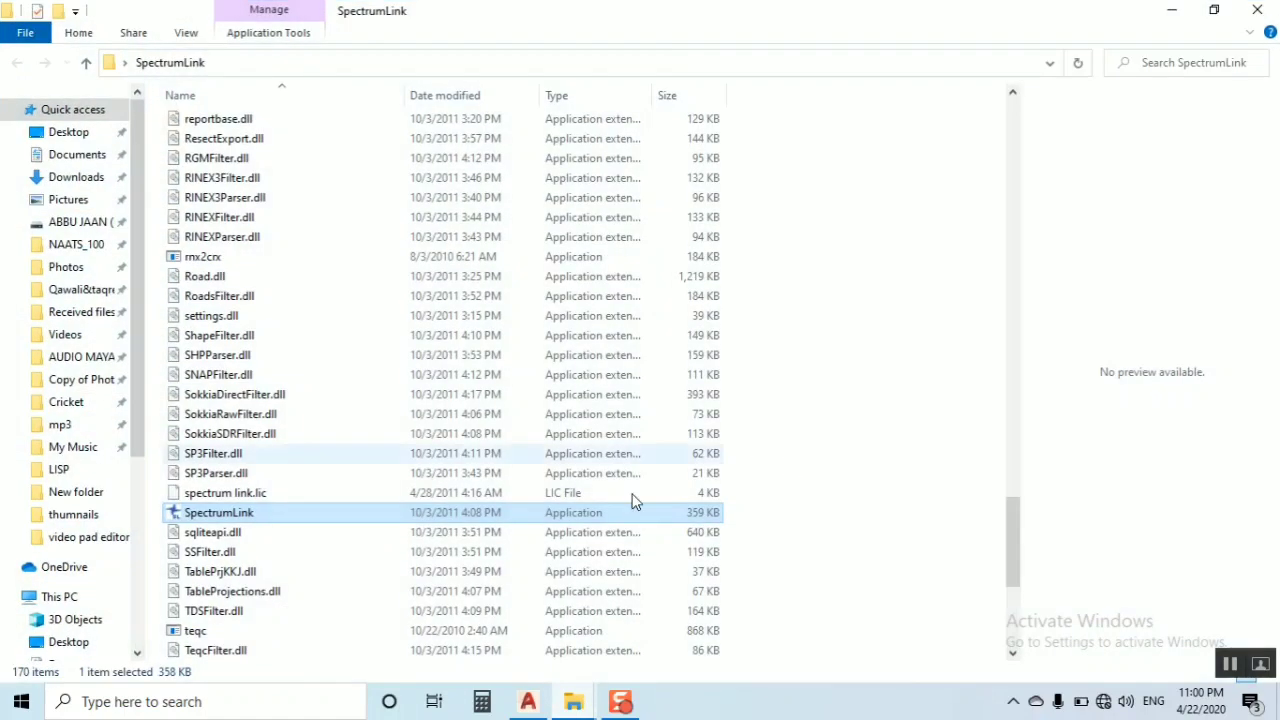
{"action": "right_click", "coordinate": [394, 516]}
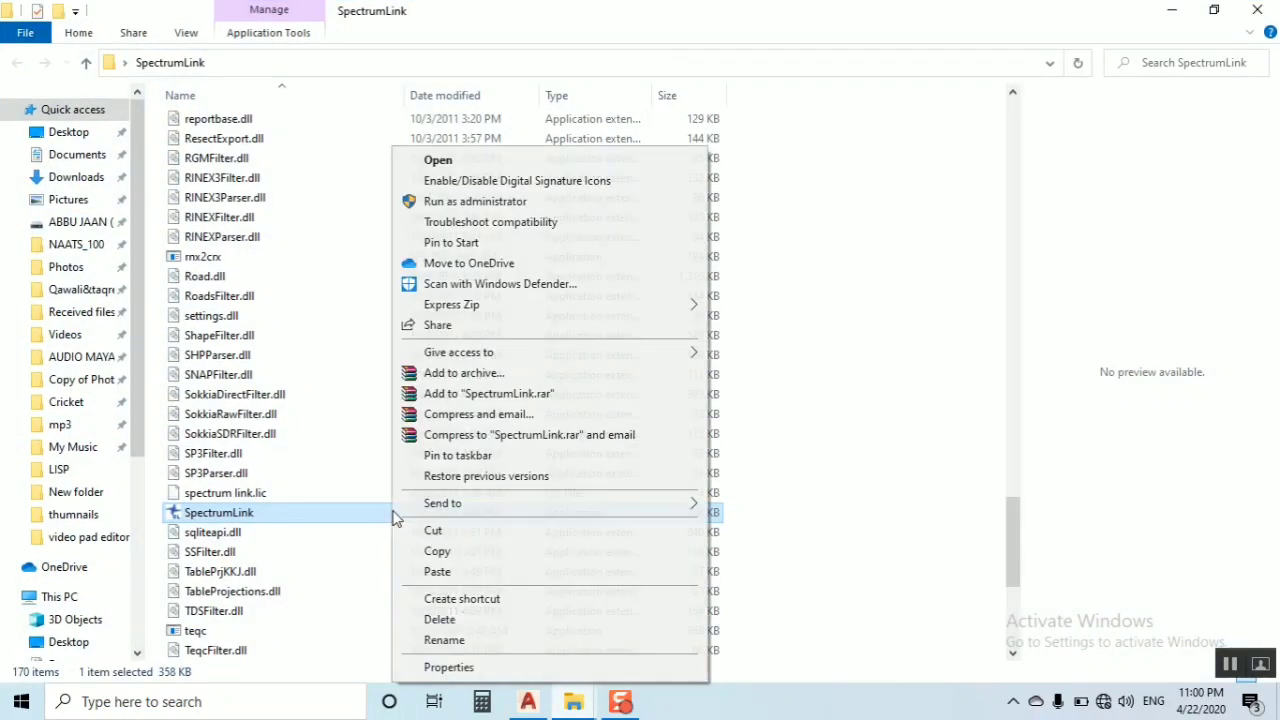
{"action": "left_click", "coordinate": [461, 205]}
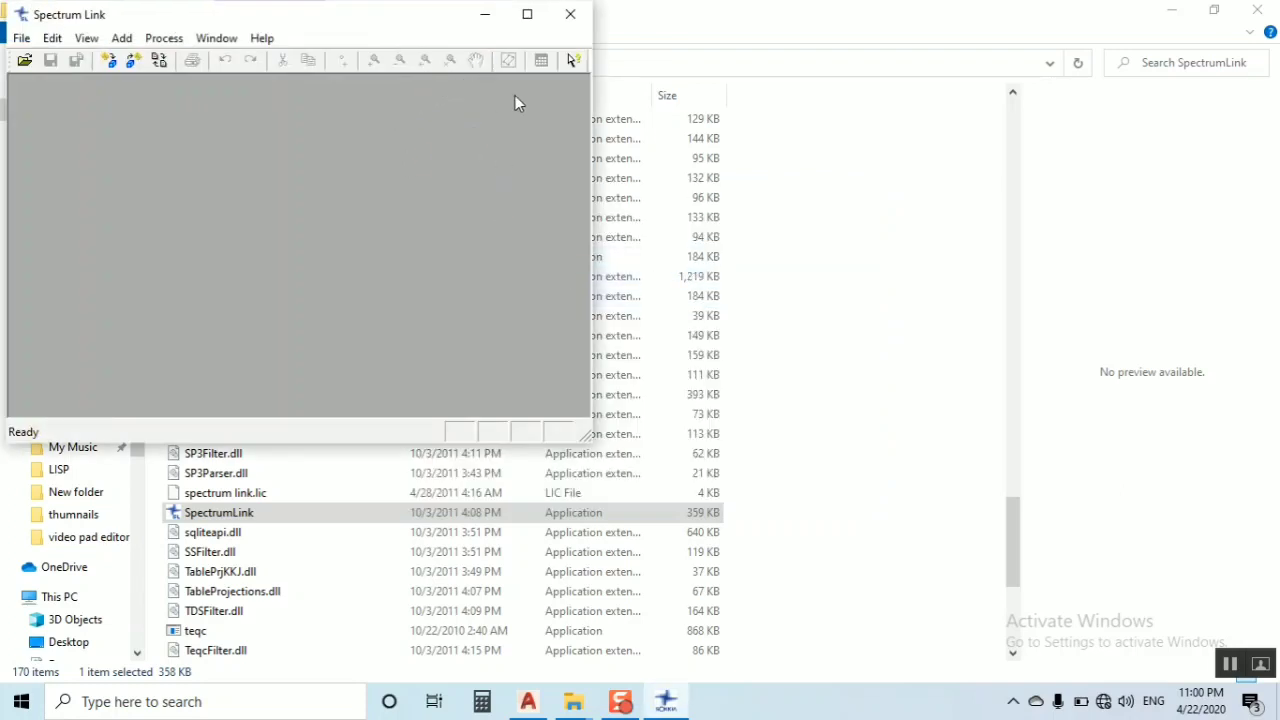
Maximize the Spectrum Link window, then restore it to its smaller size.
{"action": "left_click", "coordinate": [528, 16]}
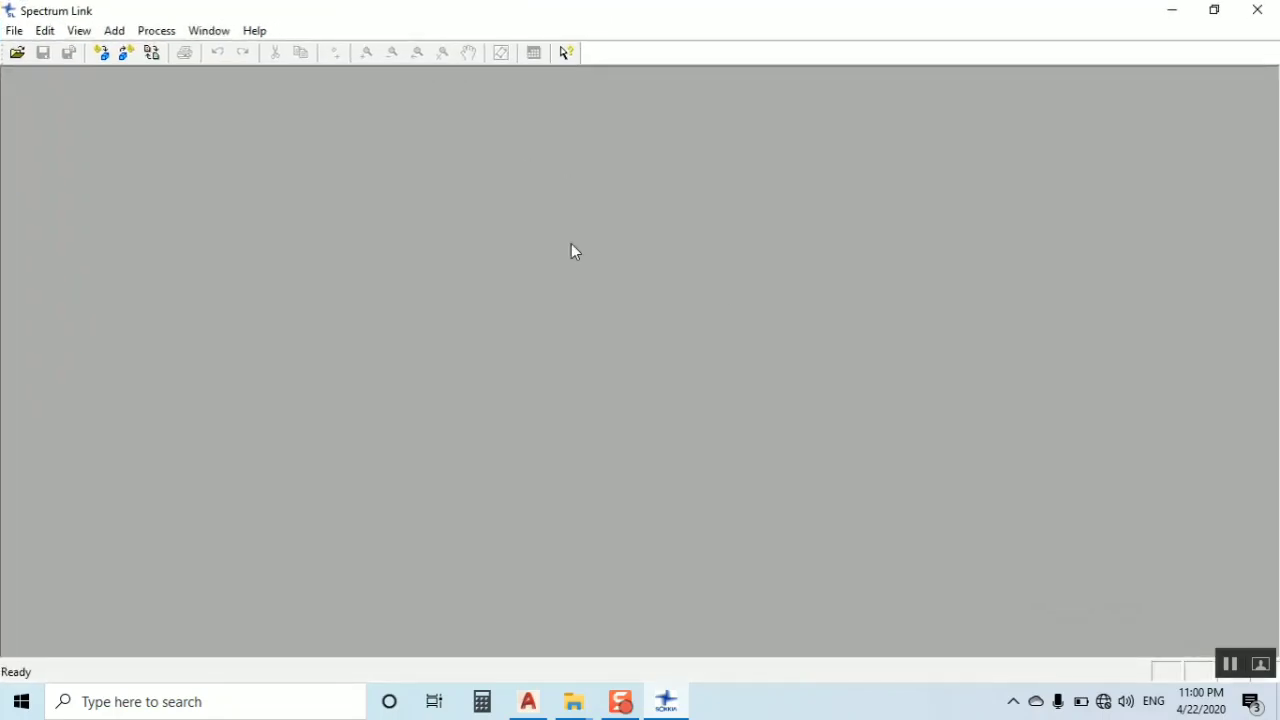
{"action": "key", "text": "alt+space"}
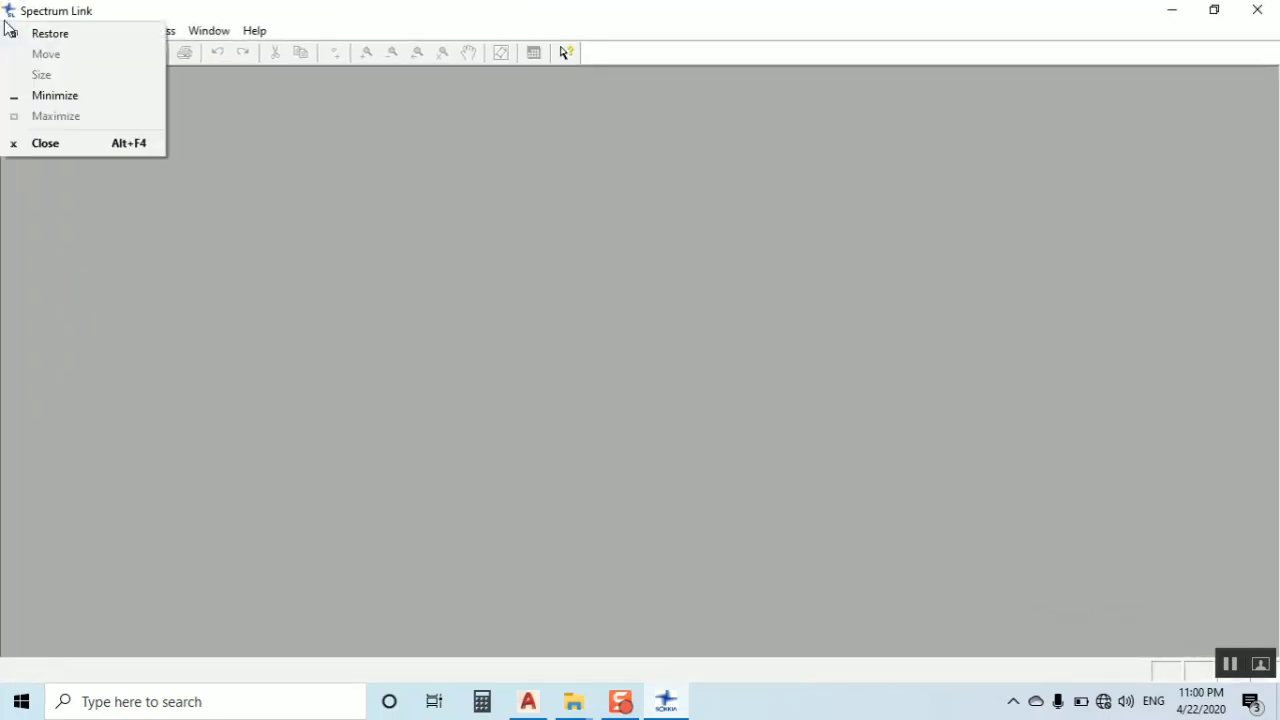
{"action": "left_click", "coordinate": [8, 31]}
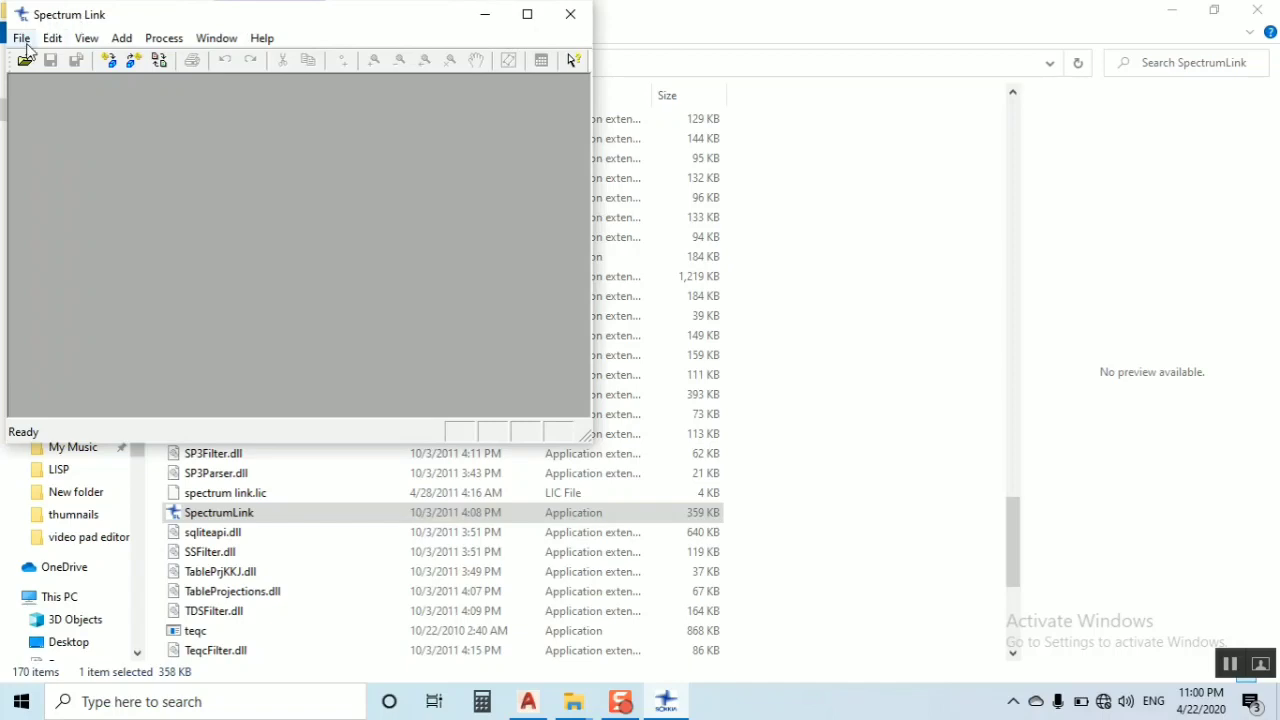
Browse to USB Drive (I:) in the Open dialog and pick B3&B2ASB.SDR.
{"action": "left_click", "coordinate": [21, 38]}
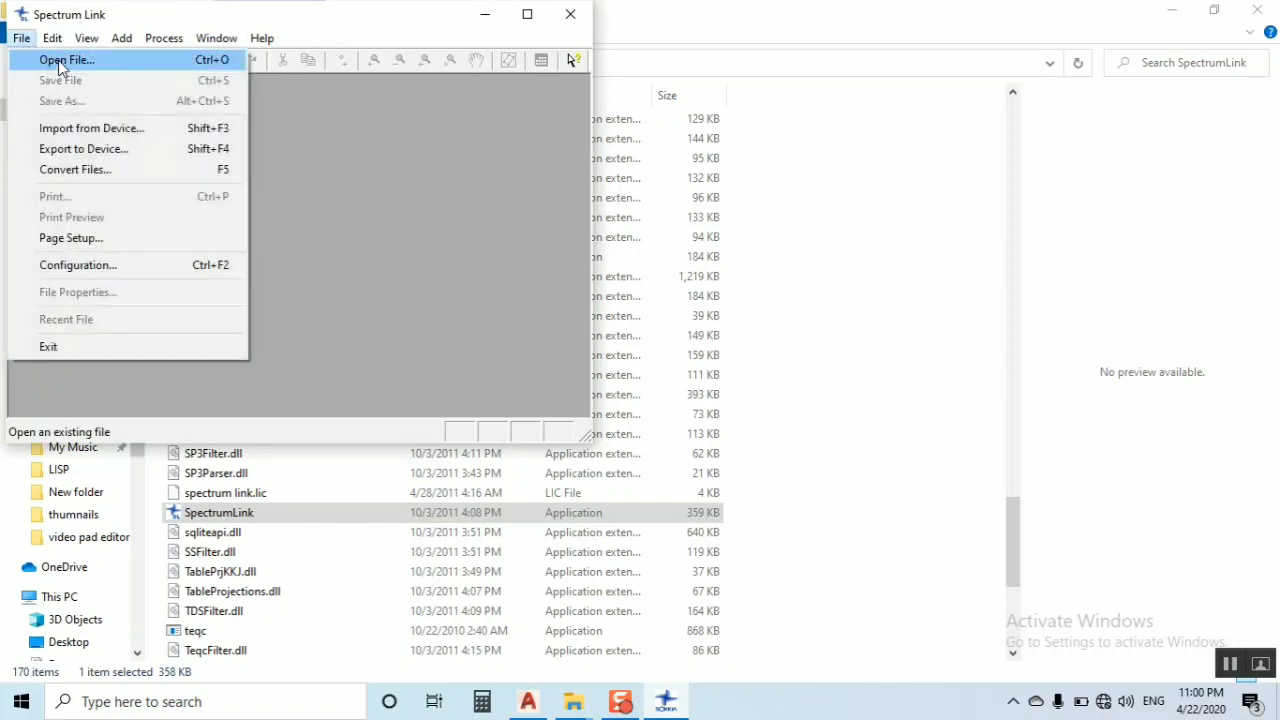
{"action": "left_click", "coordinate": [60, 62]}
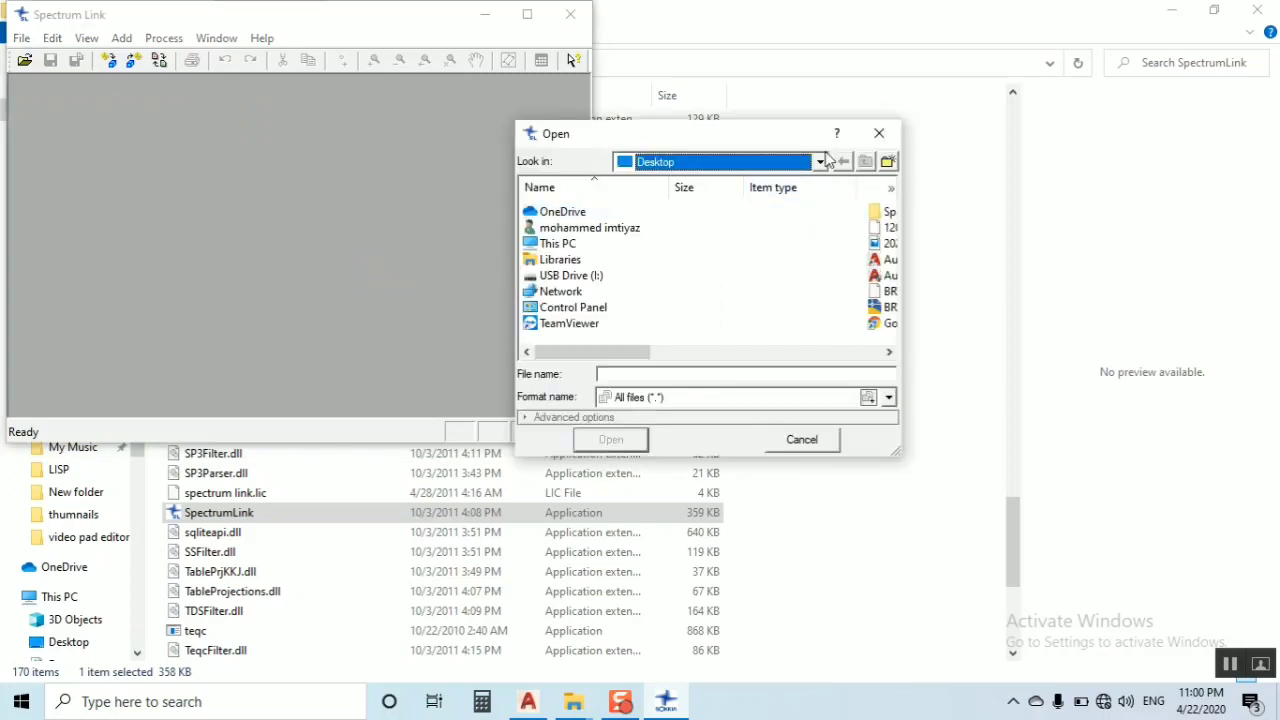
{"action": "left_click", "coordinate": [820, 163]}
{"action": "scroll", "coordinate": [754, 290], "scroll_direction": "down", "scroll_amount": 2}
{"action": "scroll", "coordinate": [700, 280], "scroll_direction": "down", "scroll_amount": 1}
{"action": "left_click", "coordinate": [685, 227]}
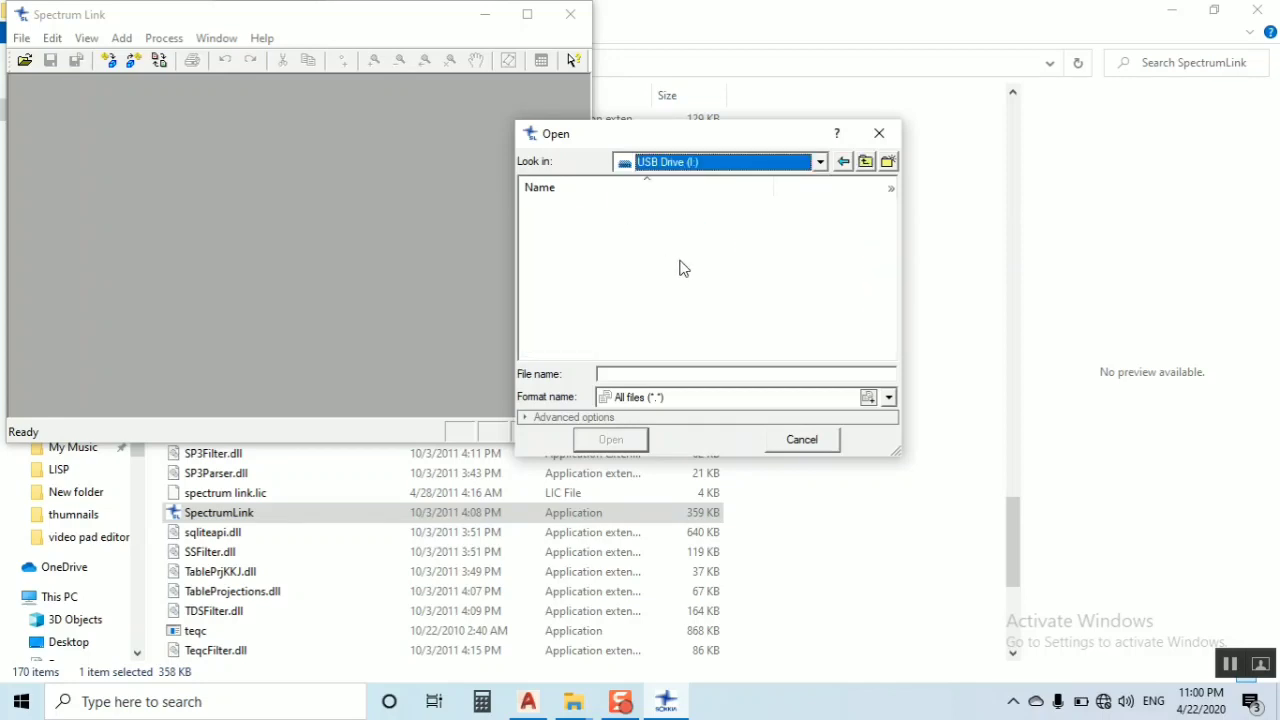
{"action": "left_click", "coordinate": [607, 295]}
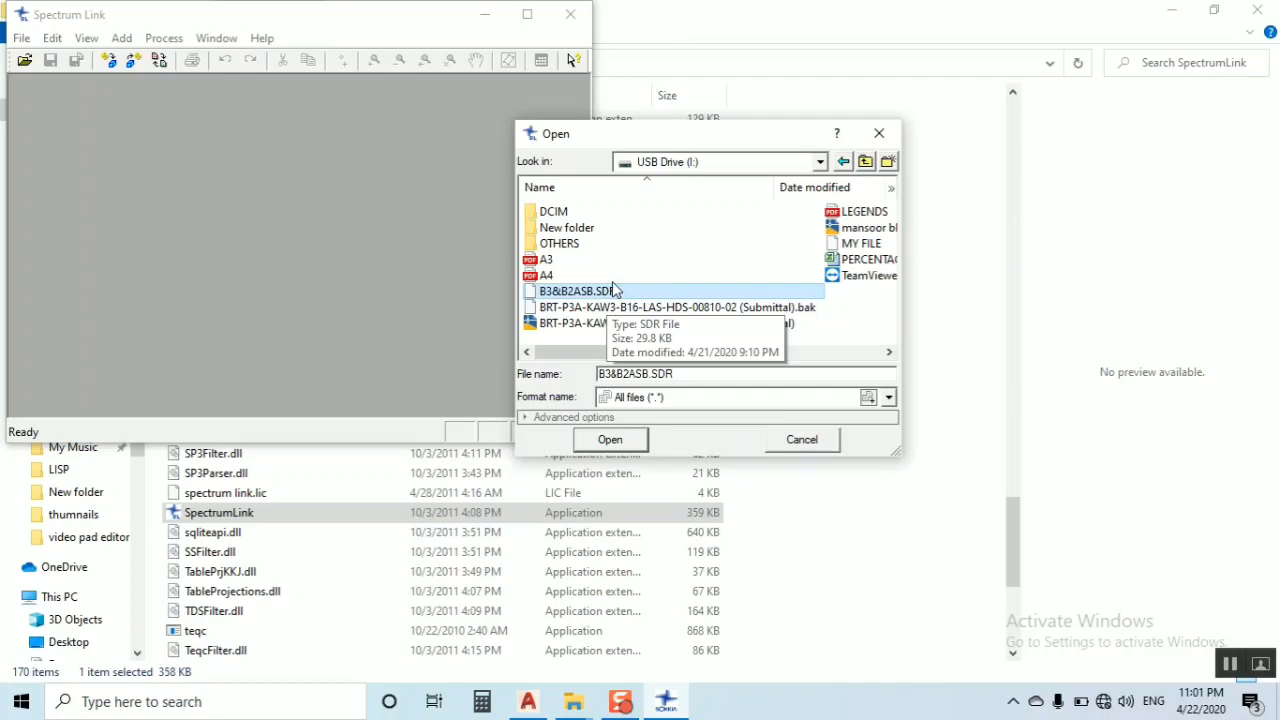
Open B3&B2ASB.SDR and enlarge its Points table window.
{"action": "left_click", "coordinate": [610, 441]}
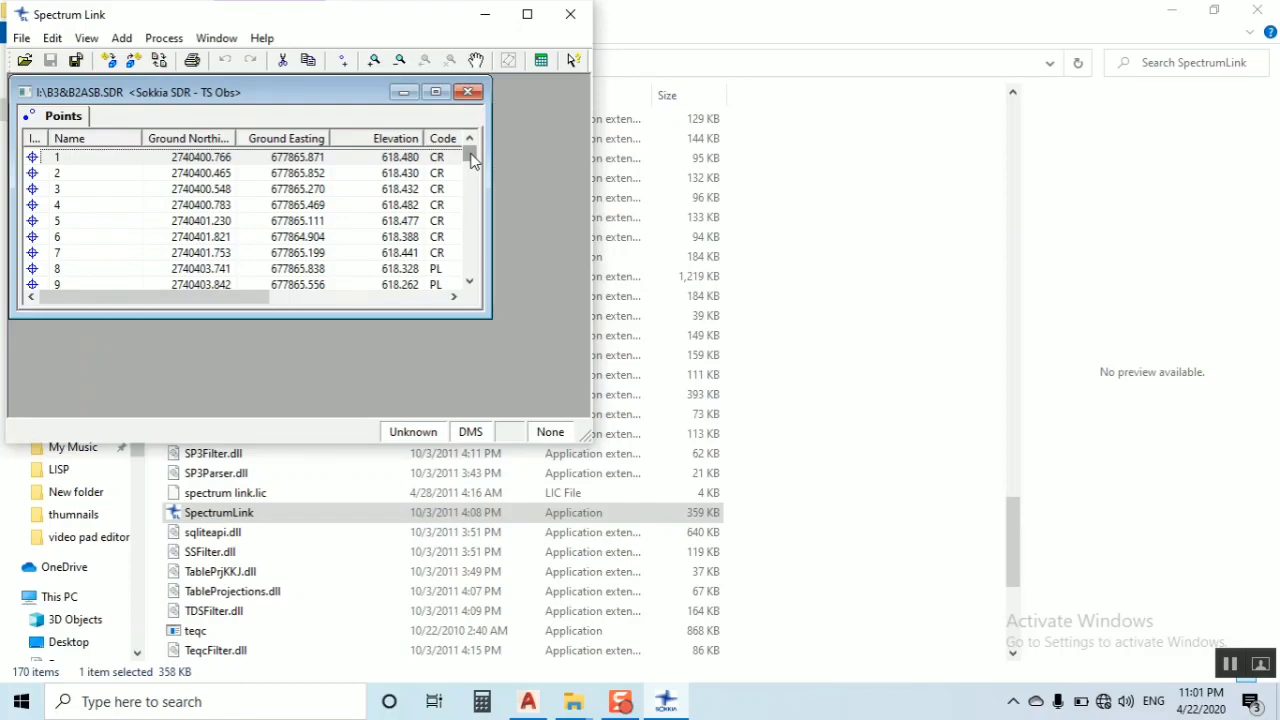
{"action": "mouse_move", "coordinate": [471, 160]}
{"action": "left_mouse_down"}
{"action": "mouse_move", "coordinate": [474, 272]}
{"action": "mouse_move", "coordinate": [481, 237]}
{"action": "left_mouse_up"}
{"action": "mouse_move", "coordinate": [490, 316]}
{"action": "left_mouse_down"}
{"action": "mouse_move", "coordinate": [556, 360]}
{"action": "mouse_move", "coordinate": [548, 352]}
{"action": "left_mouse_up"}
Scroll up through the points' northing, easting, elevation and code values.
{"action": "scroll", "coordinate": [306, 251], "scroll_direction": "up", "scroll_amount": 6}
{"action": "scroll", "coordinate": [300, 230], "scroll_direction": "up", "scroll_amount": 4}
{"action": "scroll", "coordinate": [357, 200], "scroll_direction": "up", "scroll_amount": 10}
{"action": "scroll", "coordinate": [362, 198], "scroll_direction": "up", "scroll_amount": 17}
{"action": "scroll", "coordinate": [362, 198], "scroll_direction": "up", "scroll_amount": 8}
{"action": "scroll", "coordinate": [410, 192], "scroll_direction": "up", "scroll_amount": 15}
{"action": "scroll", "coordinate": [420, 191], "scroll_direction": "up", "scroll_amount": 10}
{"action": "scroll", "coordinate": [400, 190], "scroll_direction": "up", "scroll_amount": 9}
{"action": "scroll", "coordinate": [400, 192], "scroll_direction": "up", "scroll_amount": 3}
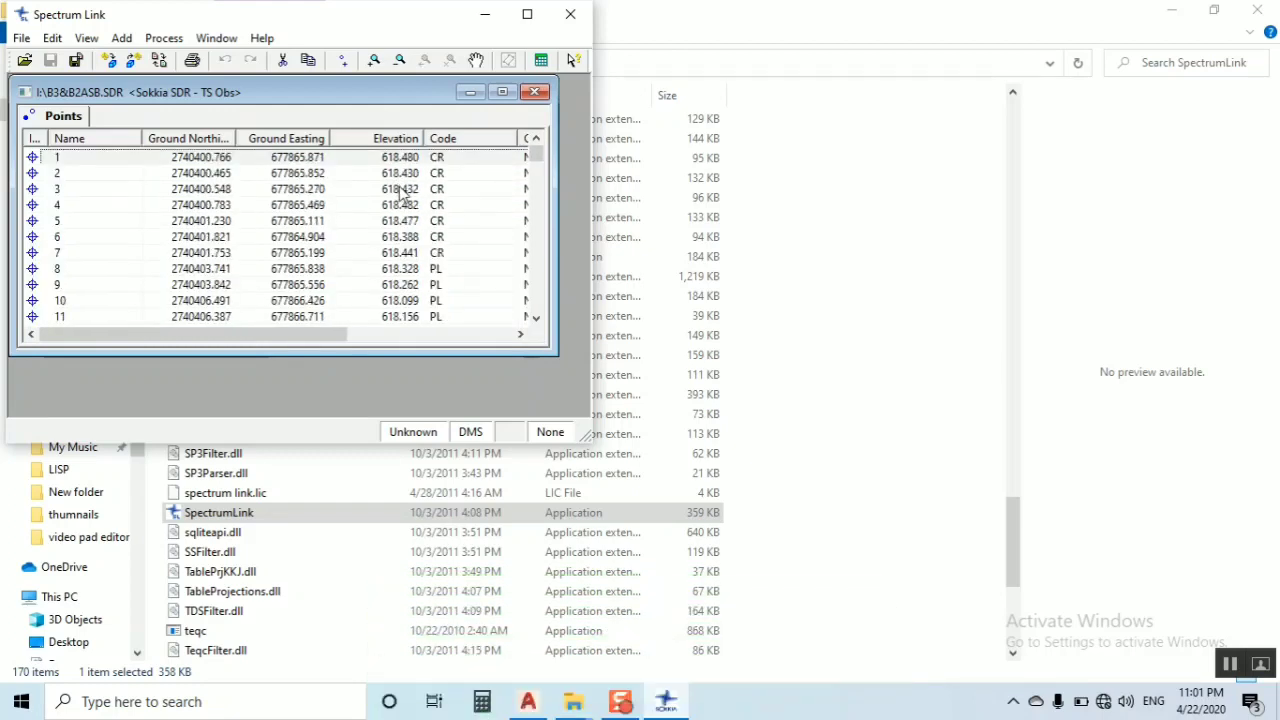
Start a Save As and name the file 'site points'.
{"action": "left_click", "coordinate": [24, 39]}
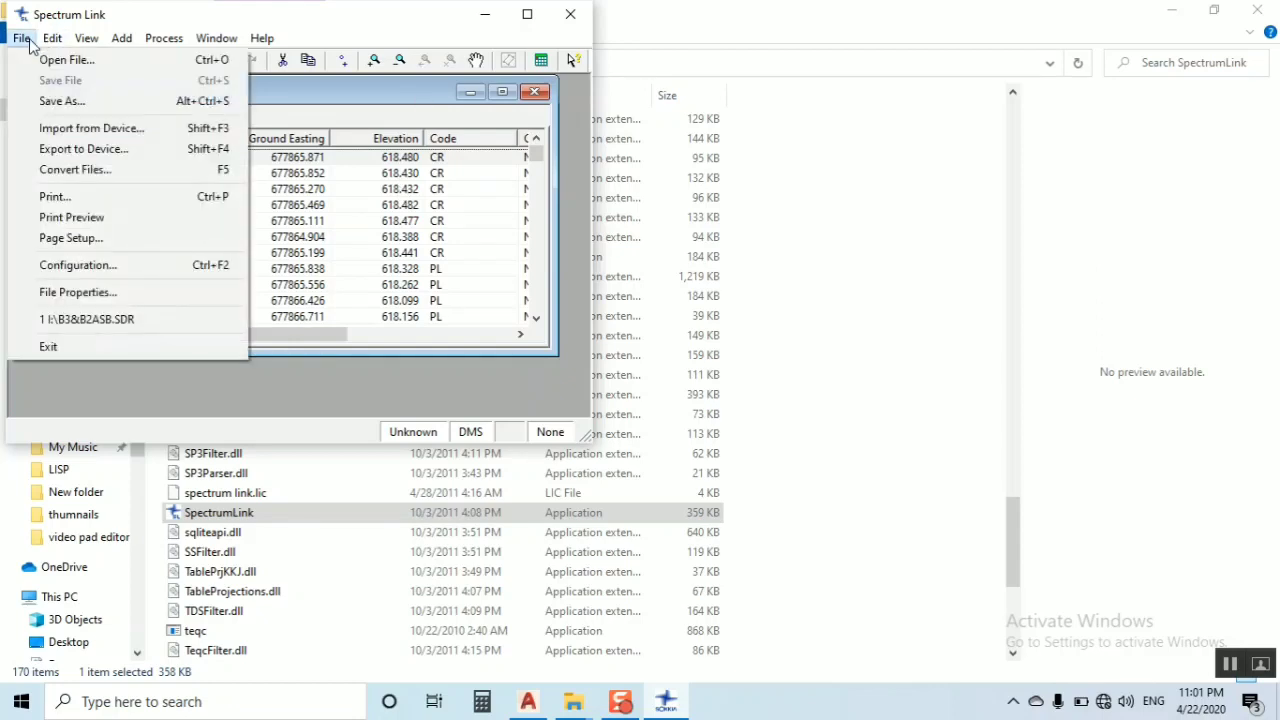
{"action": "left_click", "coordinate": [51, 105]}
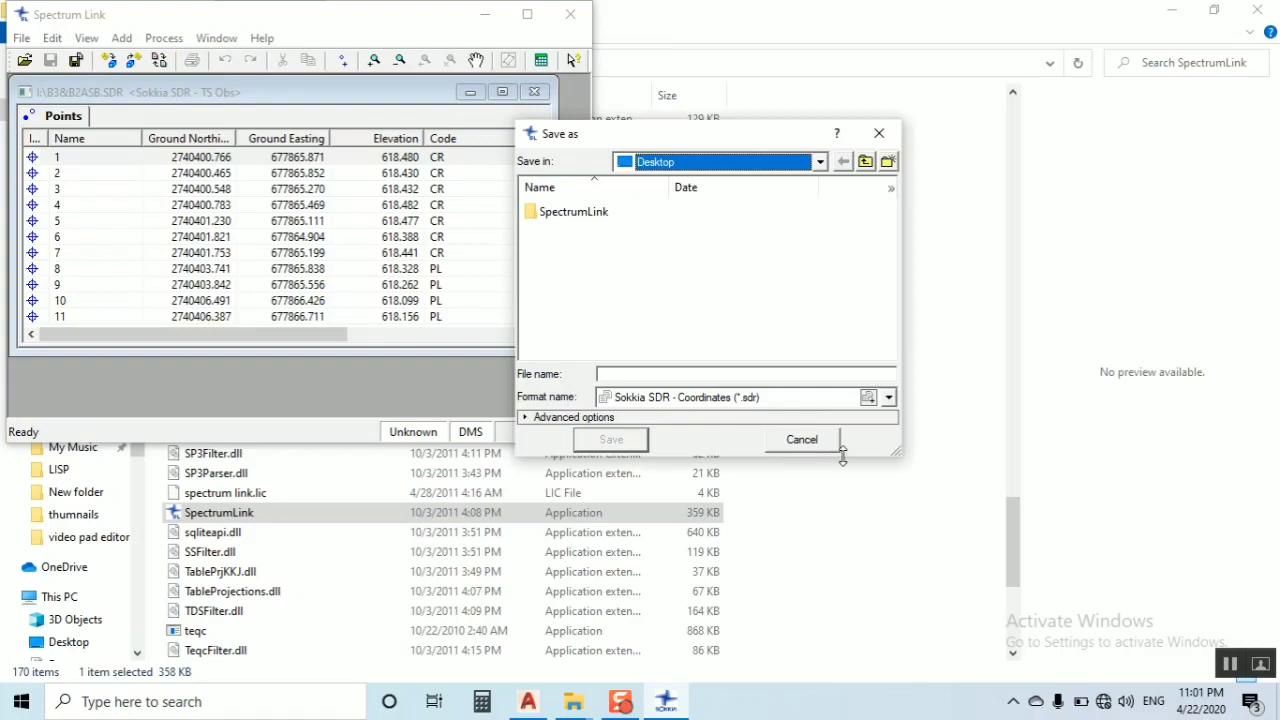
{"action": "left_click", "coordinate": [677, 375]}
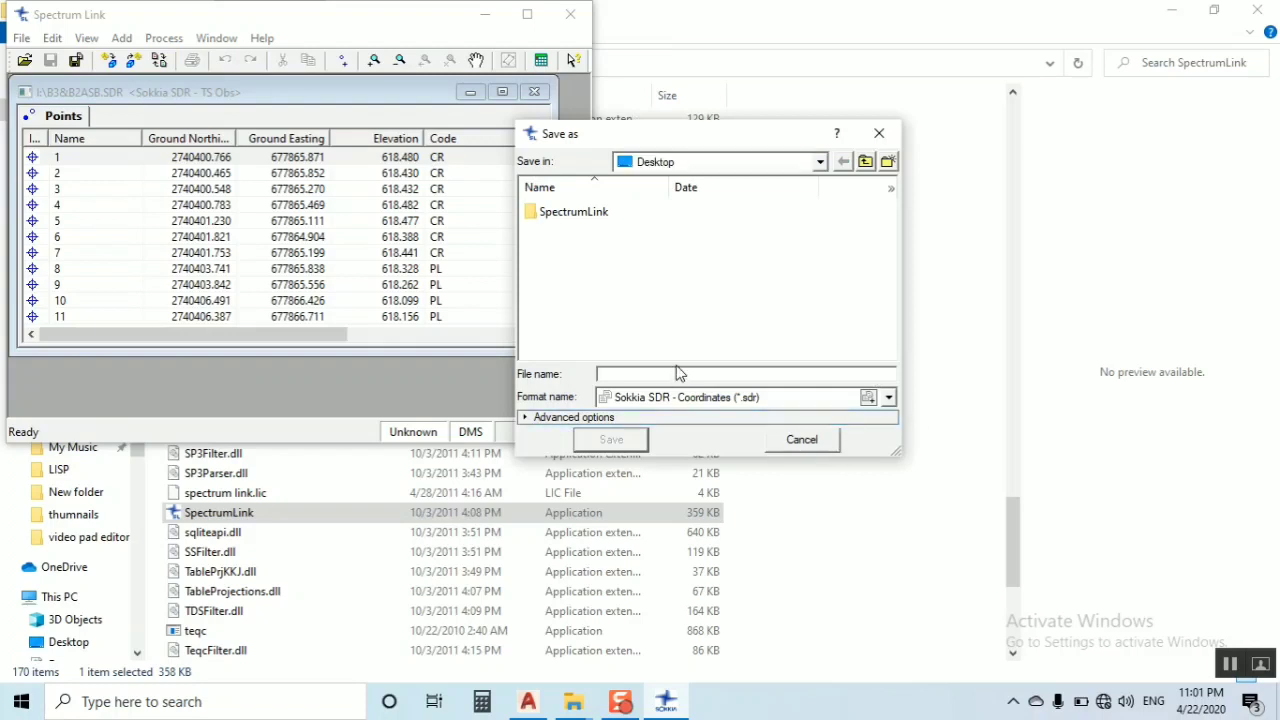
{"action": "type", "text": "site points"}
Set the output format to AutoCAD Drawing (*.dwg) under the Design group.
{"action": "left_click", "coordinate": [888, 399]}
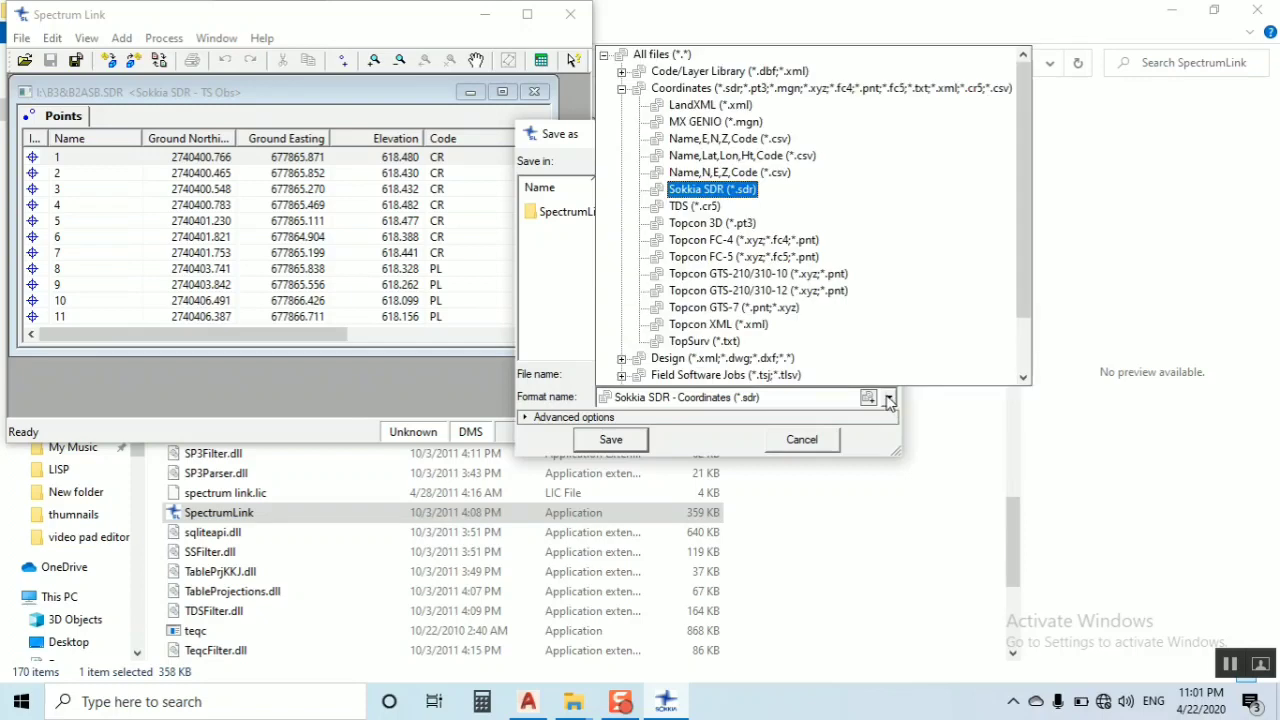
{"action": "scroll", "coordinate": [886, 396], "scroll_direction": "down", "scroll_amount": 1}
{"action": "scroll", "coordinate": [874, 382], "scroll_direction": "down", "scroll_amount": 1}
{"action": "scroll", "coordinate": [838, 364], "scroll_direction": "down", "scroll_amount": 1}
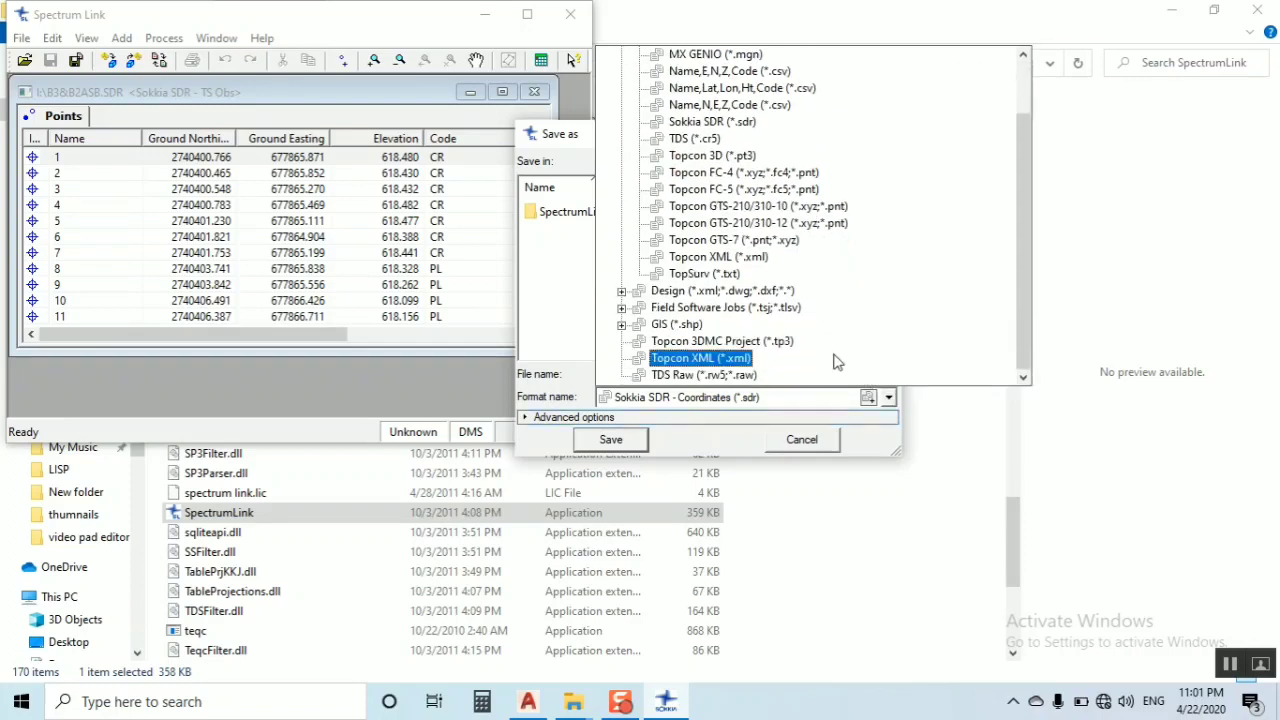
{"action": "scroll", "coordinate": [800, 385], "scroll_direction": "down", "scroll_amount": 1}
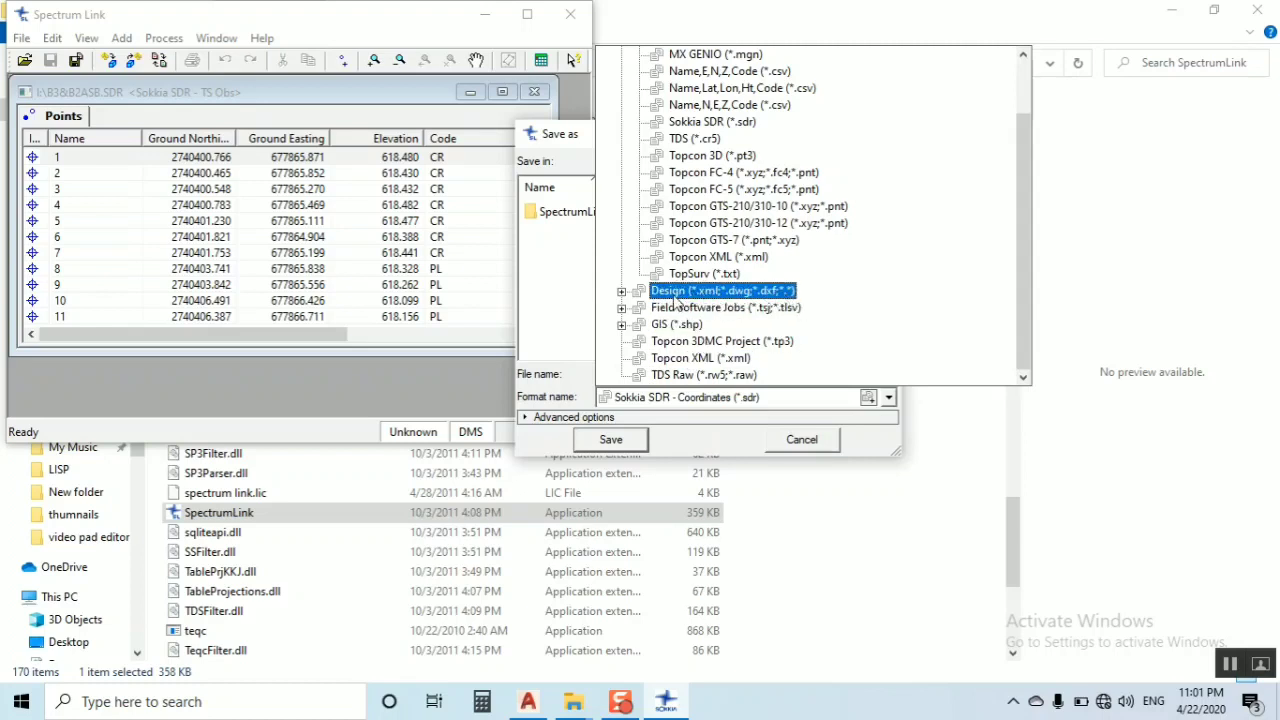
{"action": "left_click", "coordinate": [621, 292]}
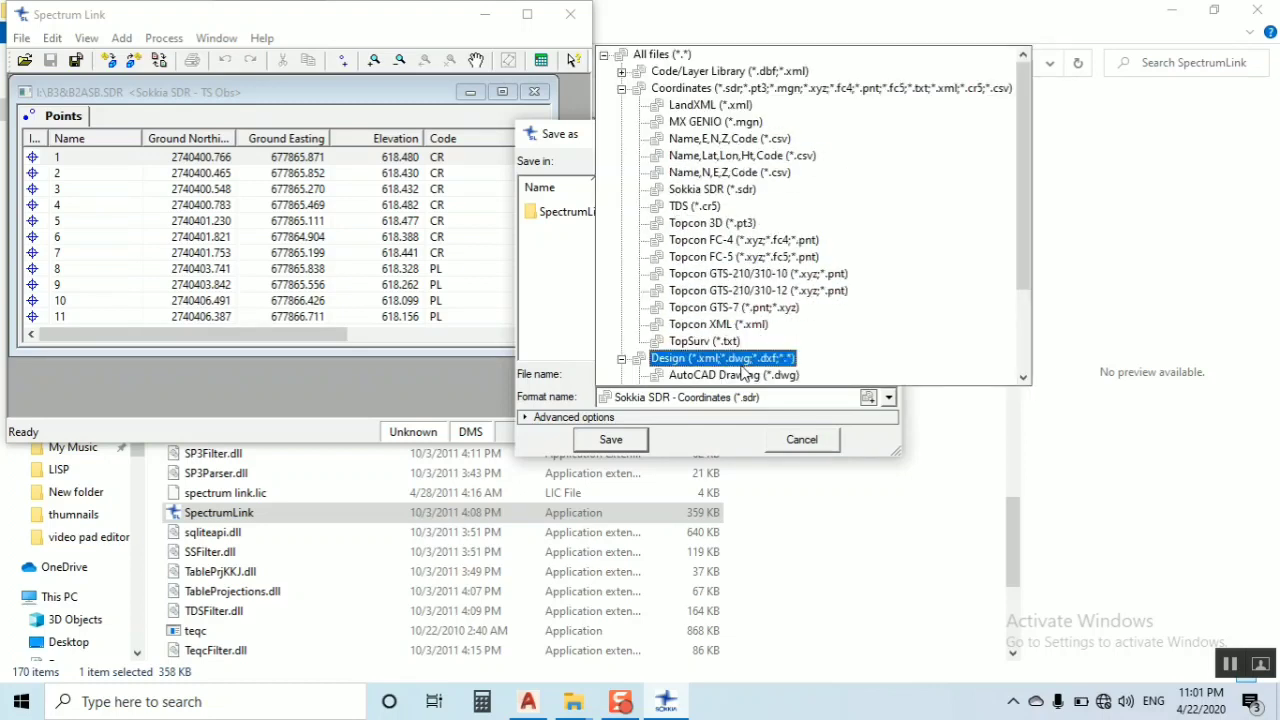
{"action": "scroll", "coordinate": [720, 357], "scroll_direction": "down", "scroll_amount": 2}
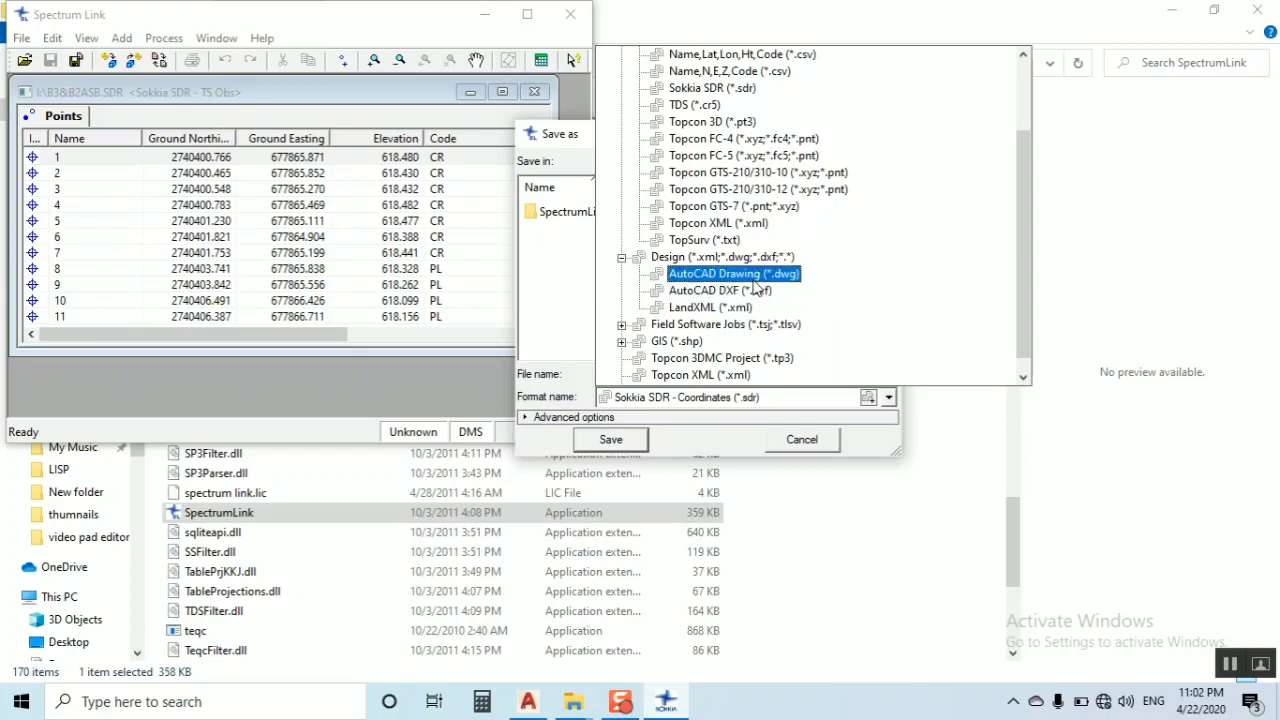
{"action": "left_click", "coordinate": [756, 280]}
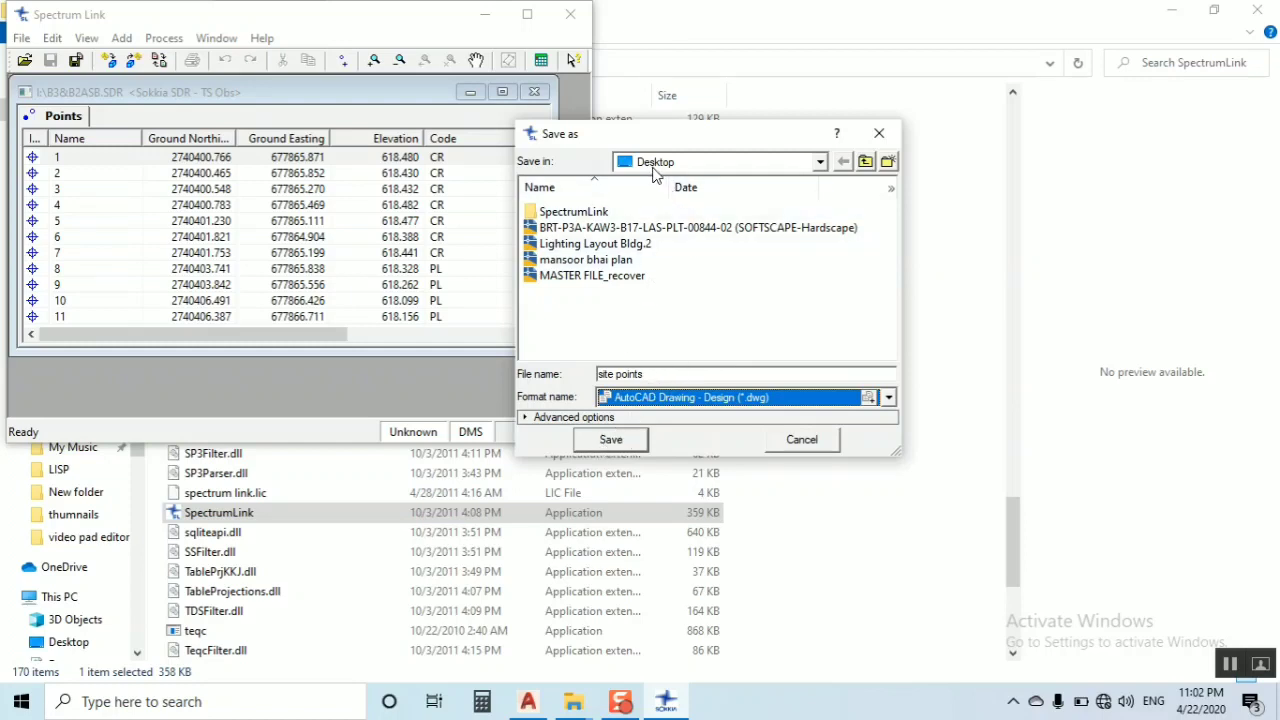
Save the site points drawing, hide the open windows, and move its icon mid-desktop.
{"action": "left_click", "coordinate": [611, 442]}
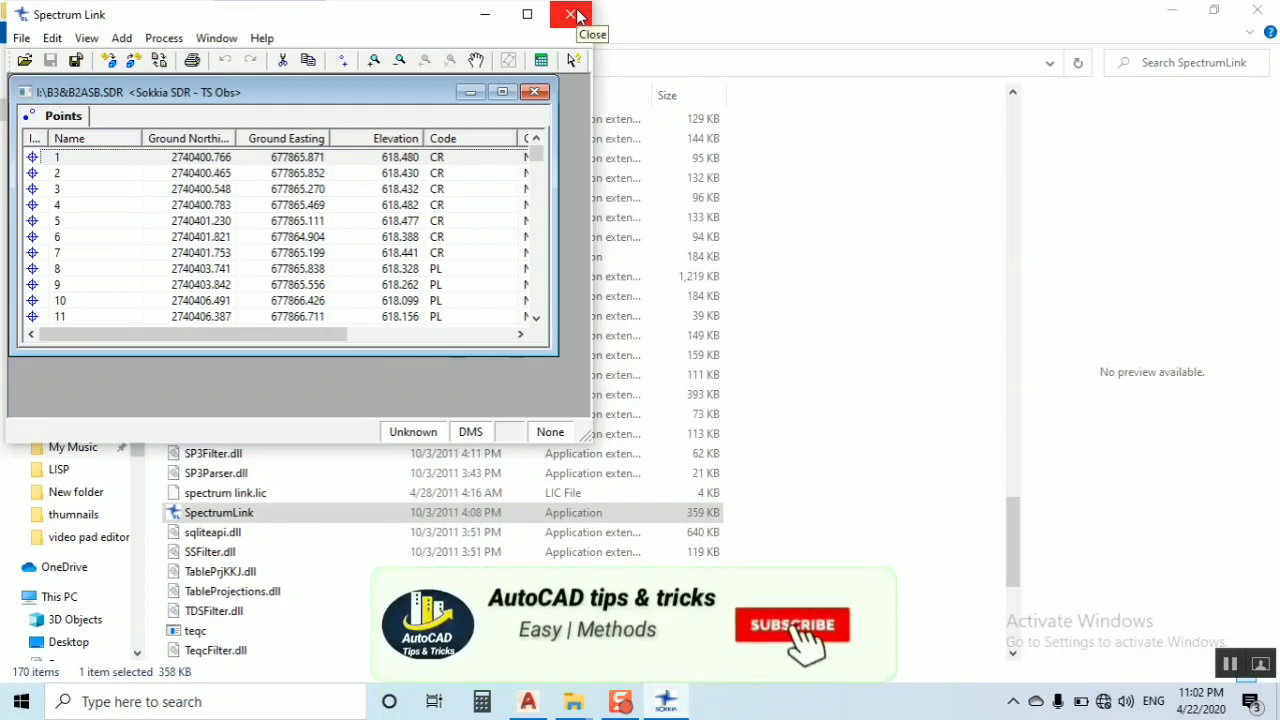
{"action": "left_click", "coordinate": [491, 16]}
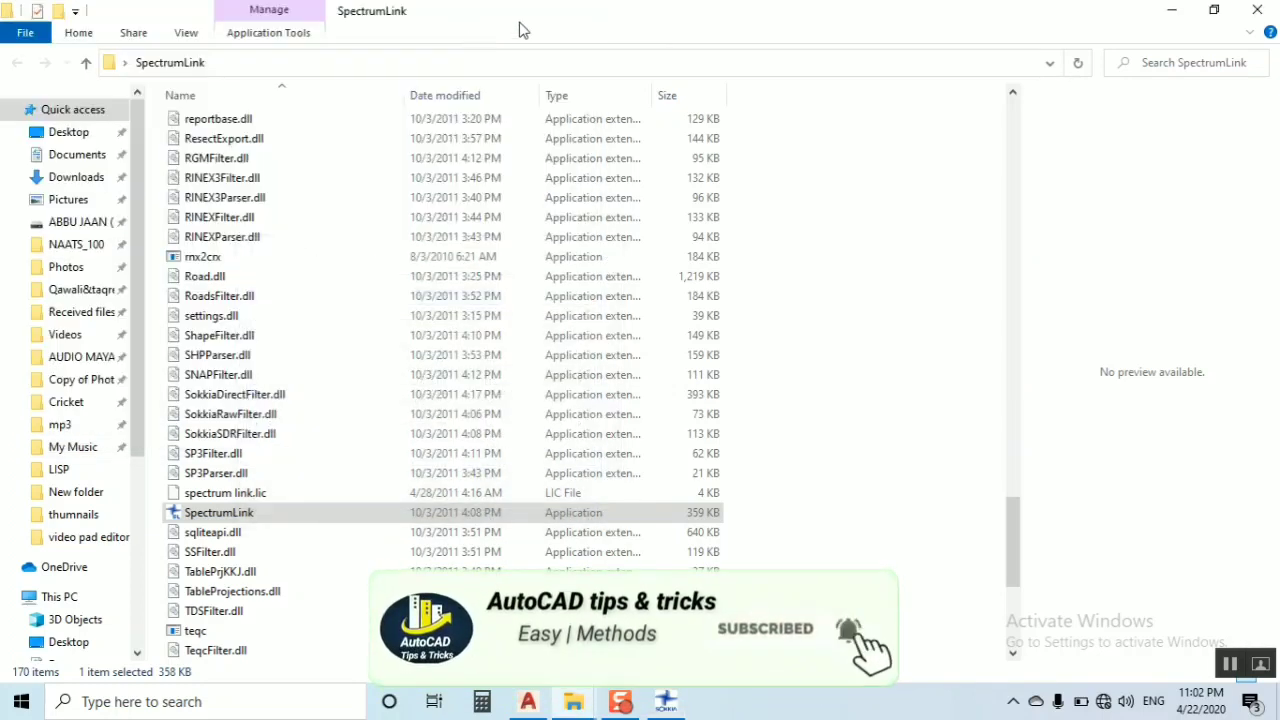
{"action": "left_click", "coordinate": [1165, 9]}
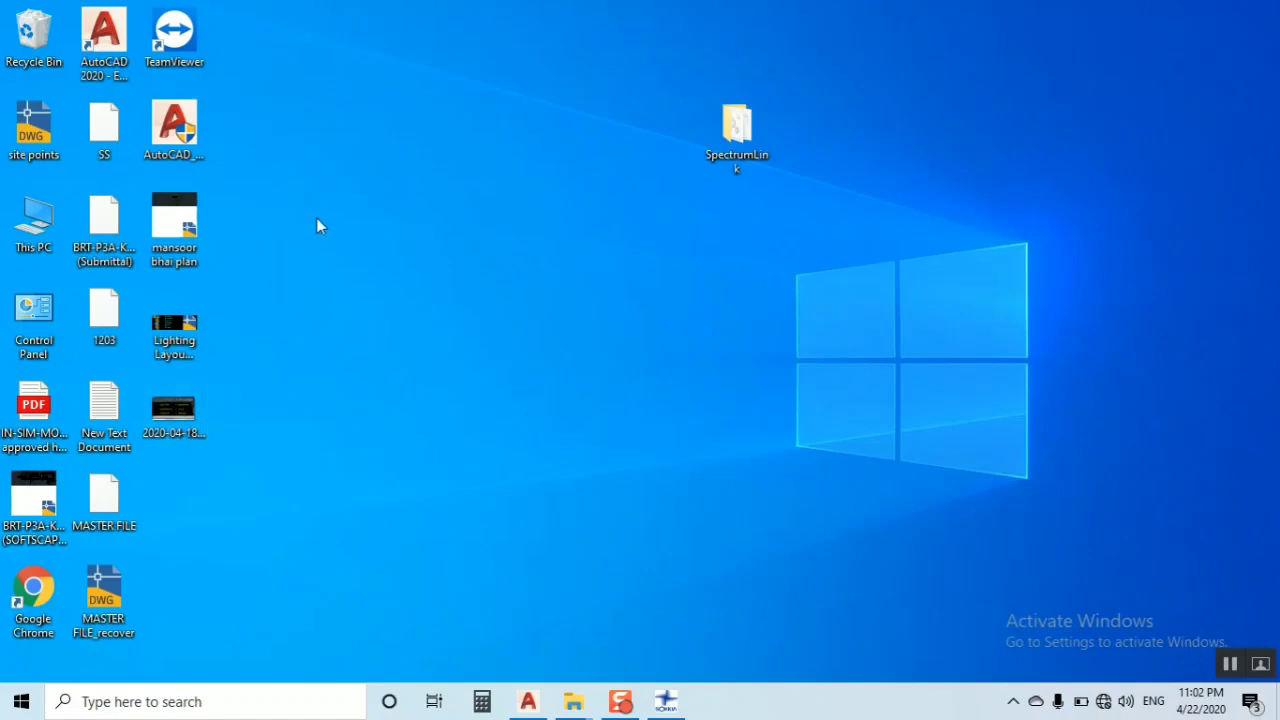
{"action": "left_click_drag", "start_coordinate": [33, 140], "coordinate": [577, 270]}
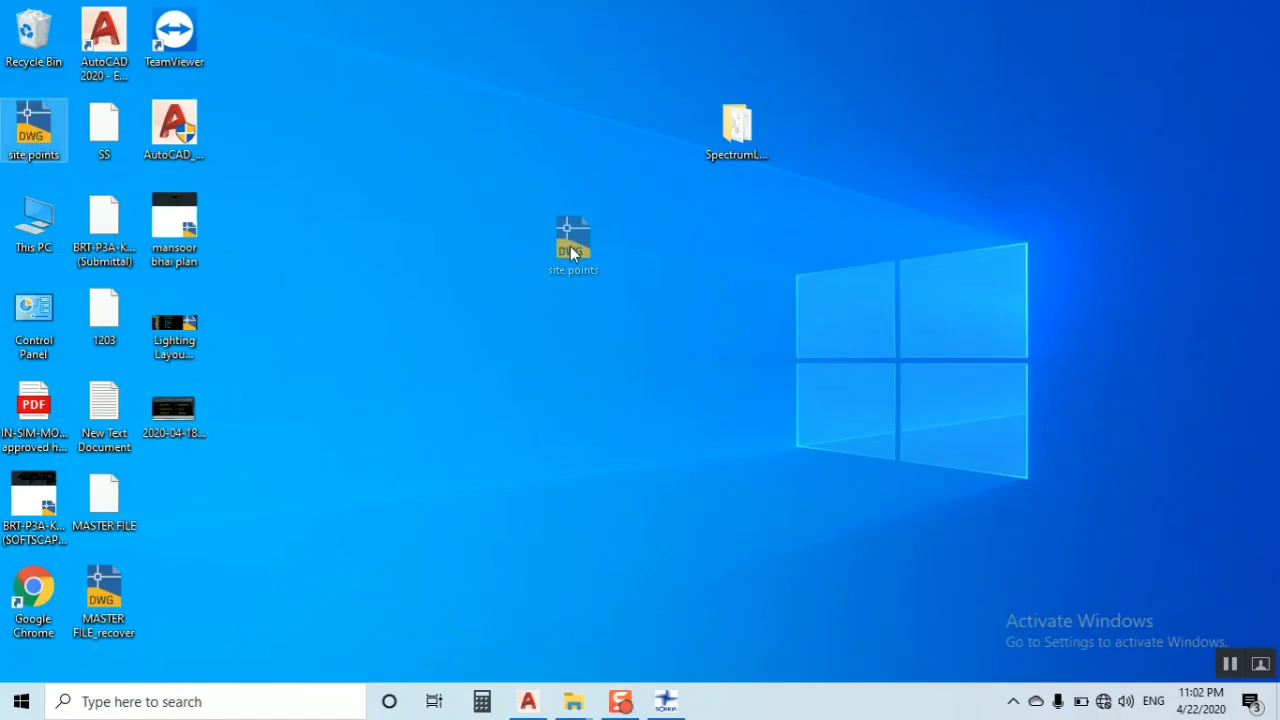
Launch AutoCAD 2020 and open site points.dwg from the Desktop with Ctrl+O.
{"action": "left_click", "coordinate": [527, 701]}
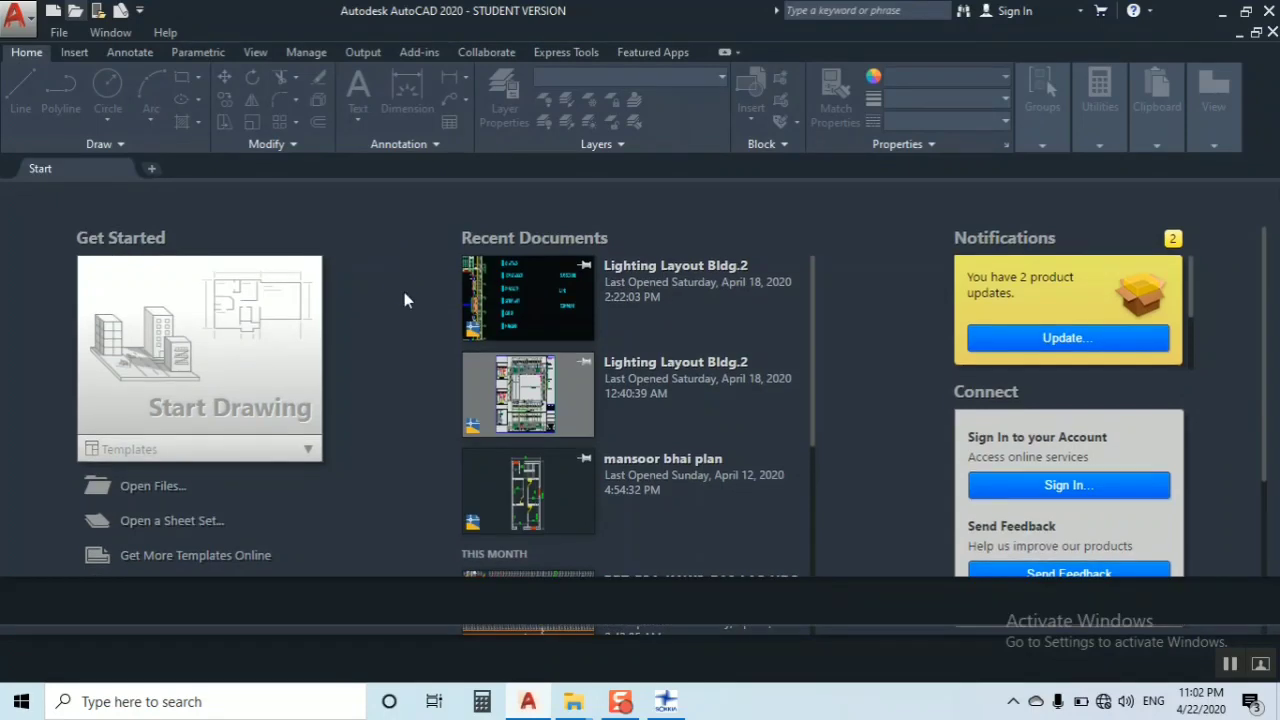
{"action": "key", "text": "ctrl+o"}
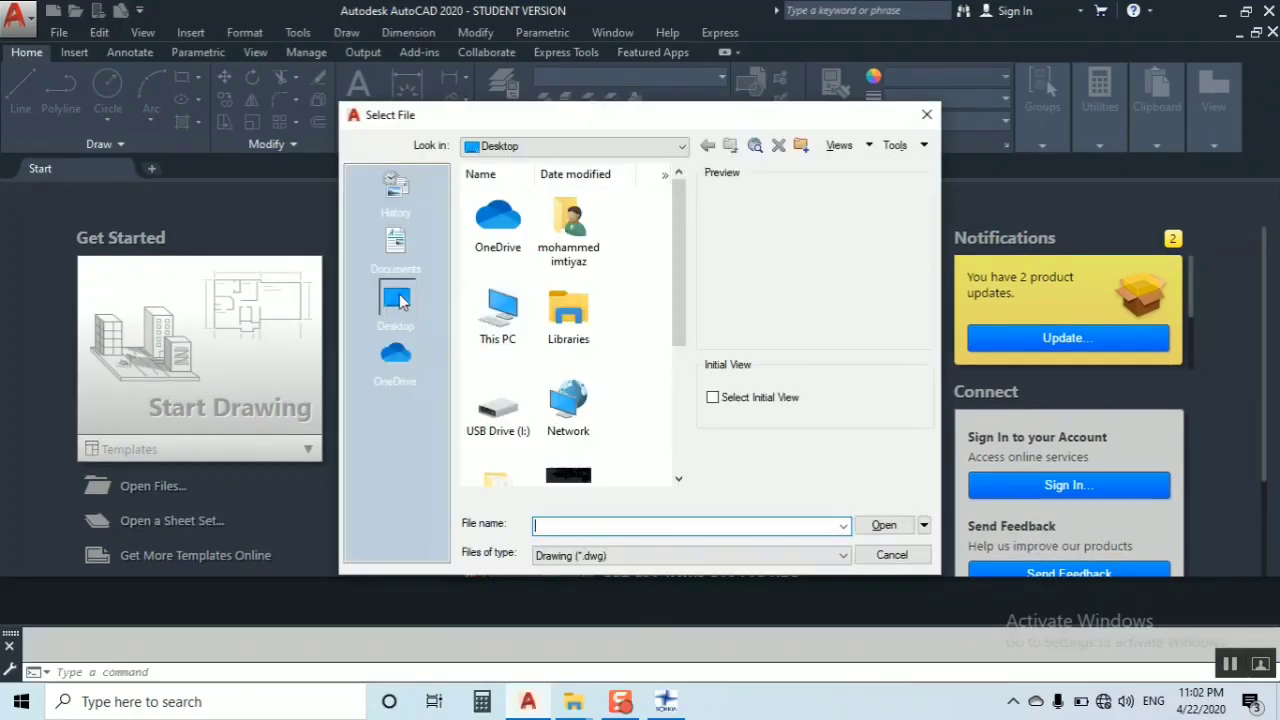
{"action": "left_click_drag", "start_coordinate": [673, 226], "coordinate": [660, 391]}
{"action": "left_click", "coordinate": [569, 440]}
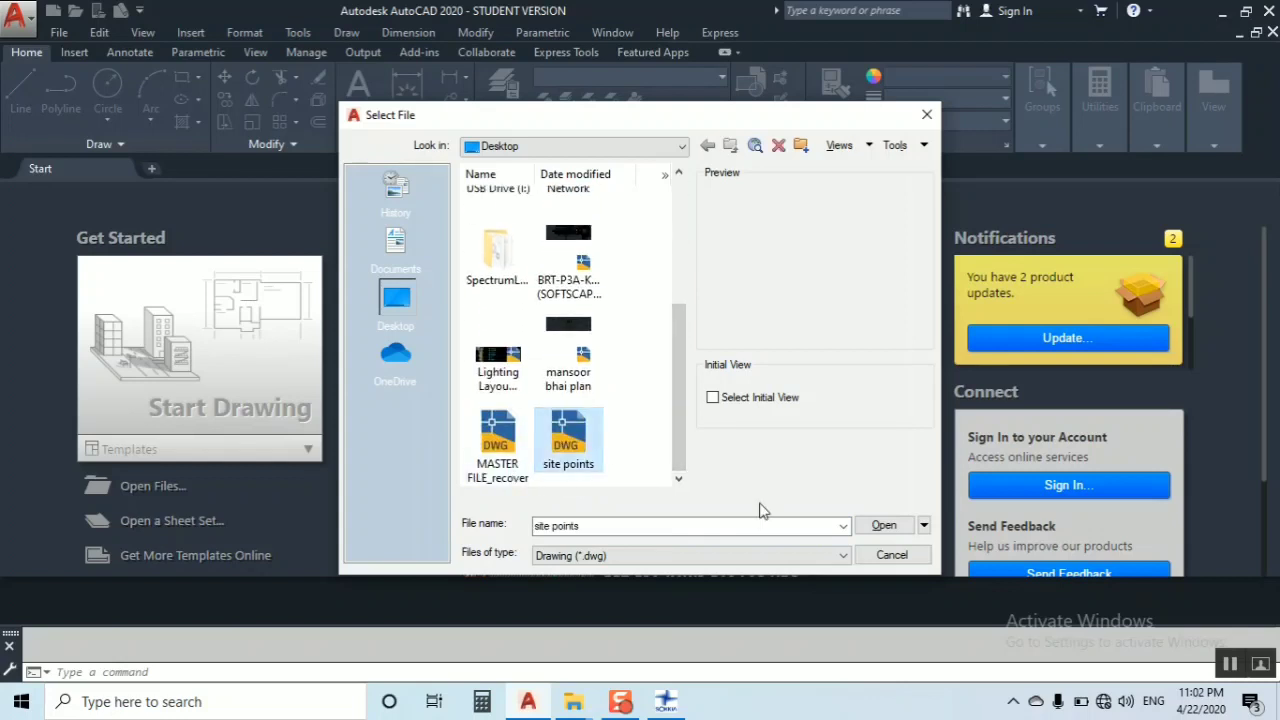
{"action": "left_click", "coordinate": [884, 527]}
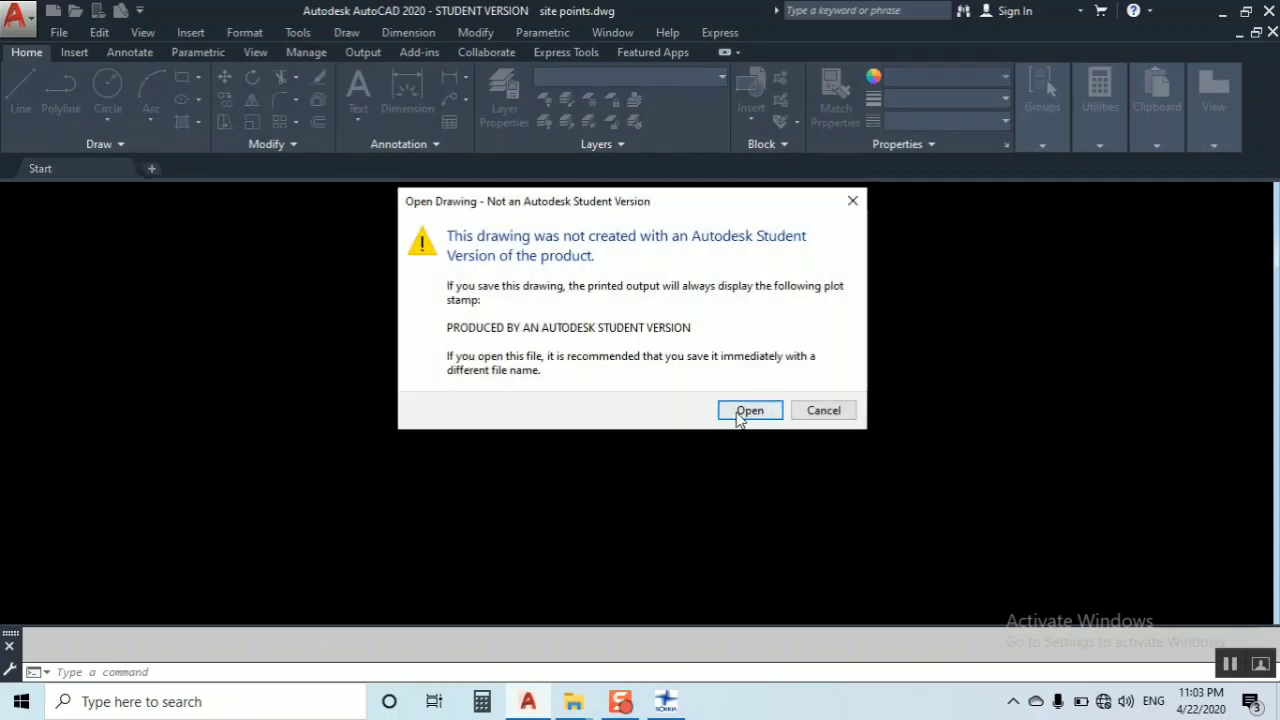
Accept the student-version warning and continue opening the foreign DWG file.
{"action": "left_click", "coordinate": [742, 410]}
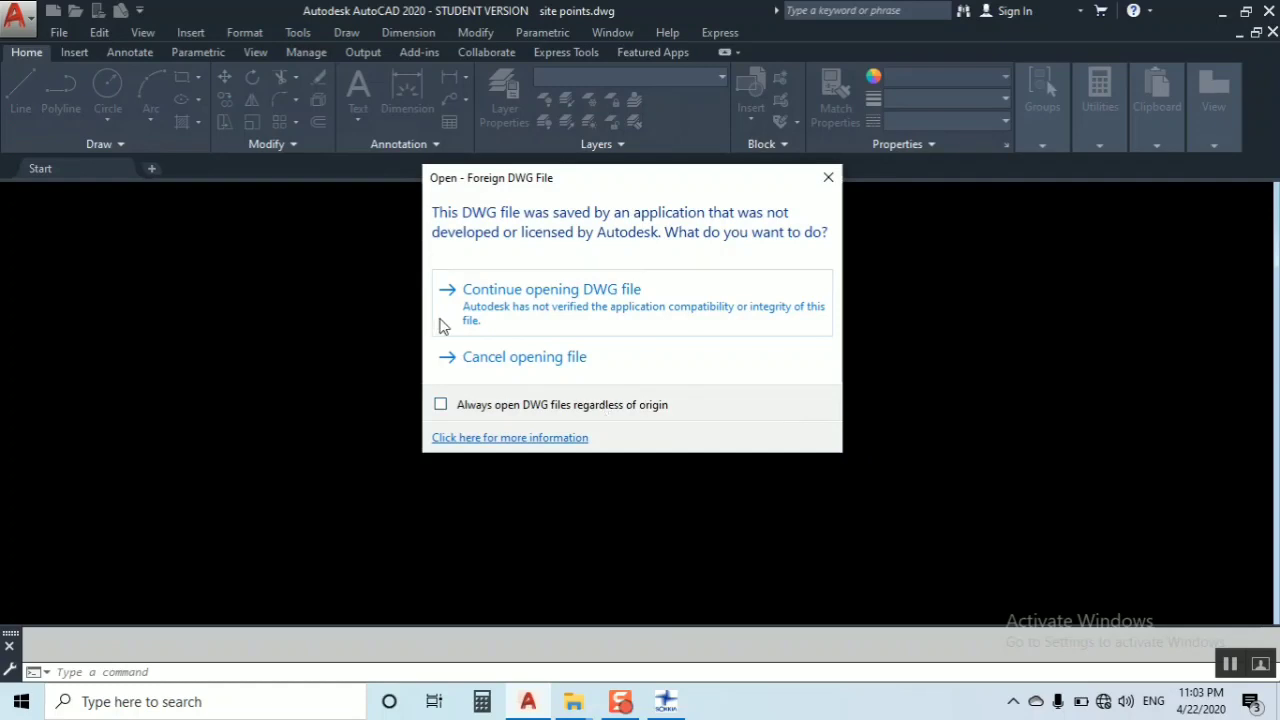
{"action": "left_click", "coordinate": [486, 294]}
{"action": "type", "text": "z"}
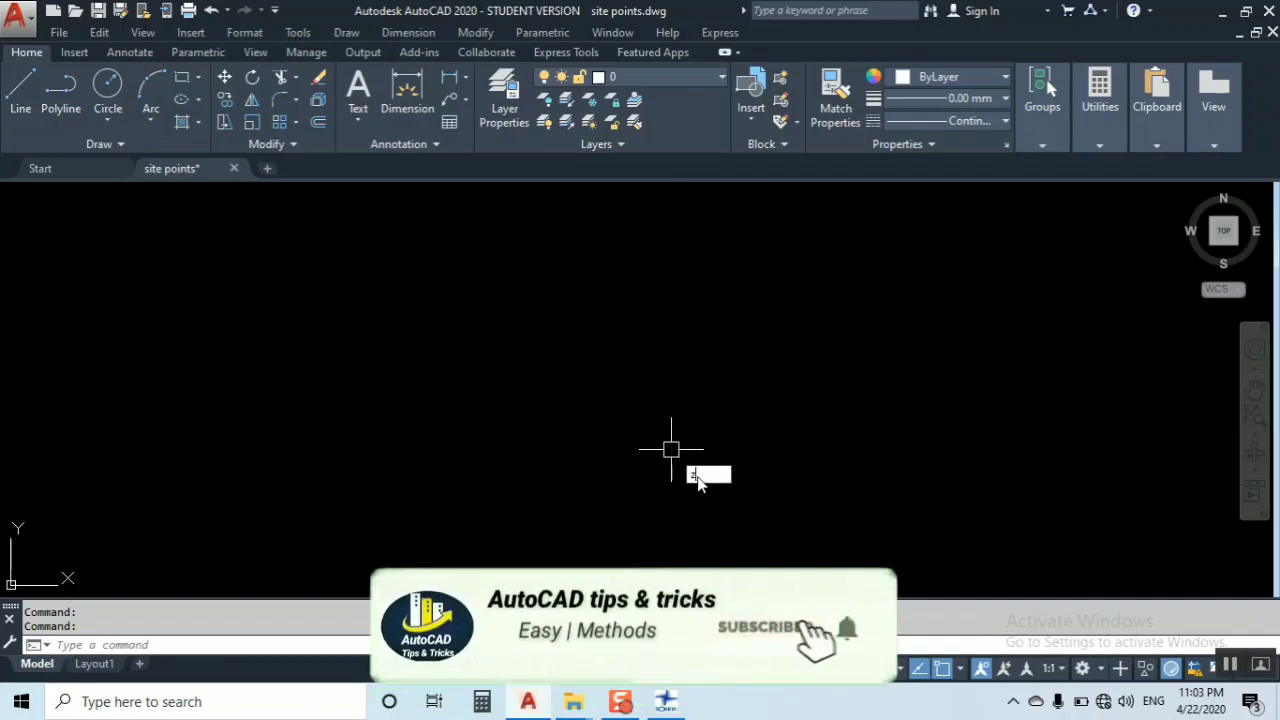
Zoom to show the whole drawing with Zoom All (Z, A).
{"action": "key", "text": "Return"}
{"action": "type", "text": "z"}
{"action": "key", "text": "Return"}
{"action": "type", "text": "a"}
{"action": "key", "text": "Return"}
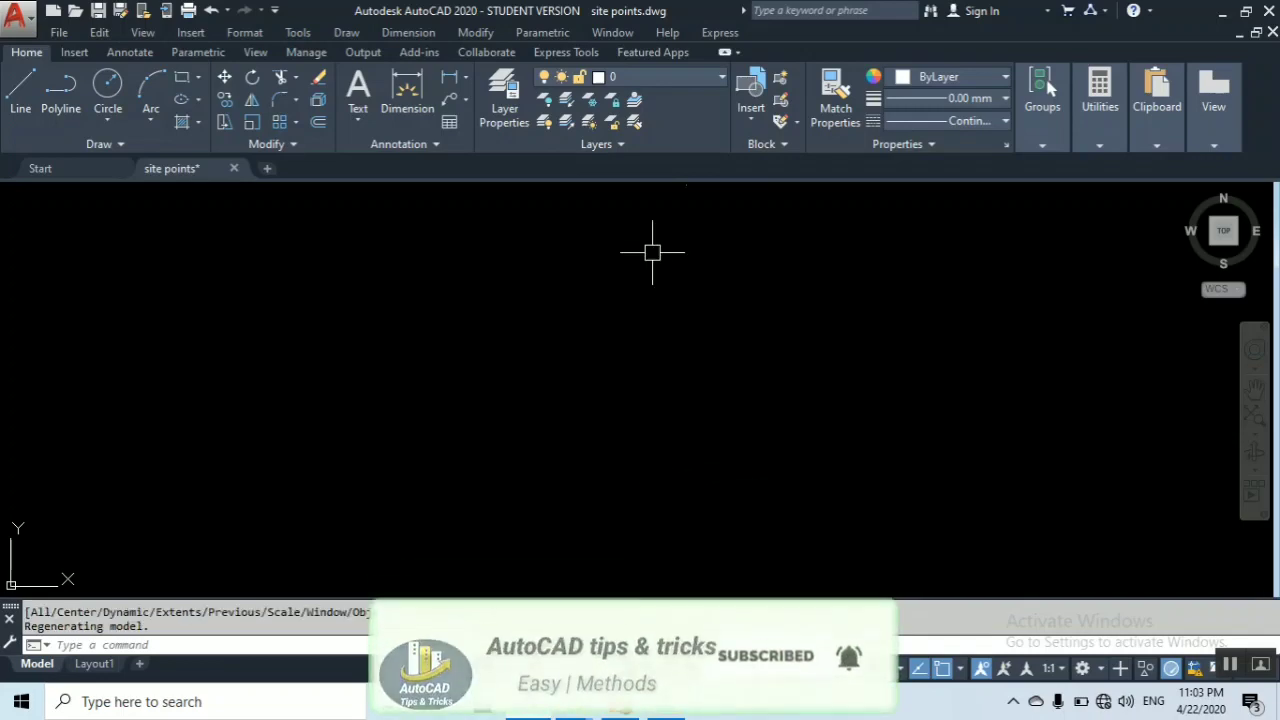
Pan and zoom in close on the survey points and their coloured labels.
{"action": "middle_click_drag", "start_coordinate": [642, 353], "coordinate": [613, 448]}
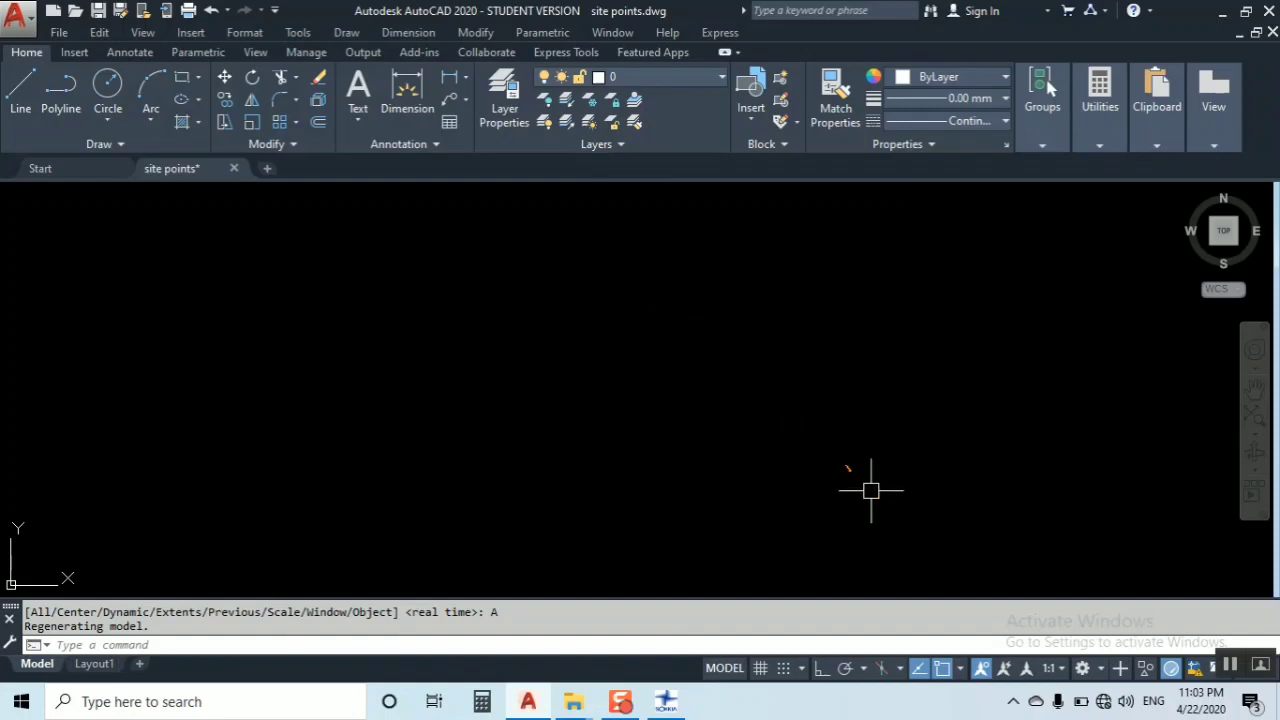
{"action": "middle_click_drag", "start_coordinate": [823, 471], "coordinate": [836, 498]}
{"action": "scroll", "coordinate": [743, 394], "scroll_direction": "up", "scroll_amount": 2}
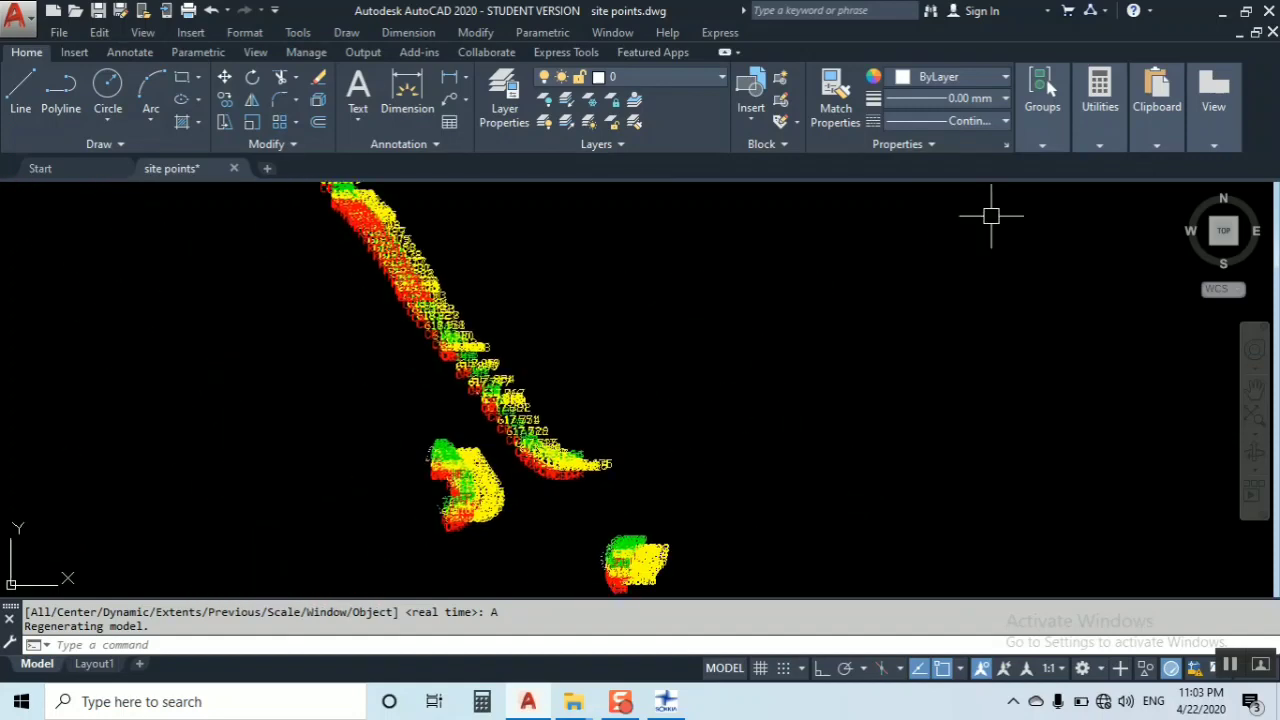
{"action": "scroll", "coordinate": [651, 449], "scroll_direction": "up", "scroll_amount": 1}
{"action": "scroll", "coordinate": [370, 500], "scroll_direction": "up", "scroll_amount": 2}
{"action": "scroll", "coordinate": [487, 436], "scroll_direction": "down", "scroll_amount": 1}
{"action": "scroll", "coordinate": [741, 433], "scroll_direction": "down", "scroll_amount": 1}
{"action": "scroll", "coordinate": [650, 440], "scroll_direction": "down", "scroll_amount": 1}
{"action": "scroll", "coordinate": [790, 382], "scroll_direction": "down", "scroll_amount": 1}
{"action": "scroll", "coordinate": [770, 465], "scroll_direction": "up", "scroll_amount": 2}
{"action": "scroll", "coordinate": [790, 400], "scroll_direction": "up", "scroll_amount": 1}
{"action": "scroll", "coordinate": [730, 400], "scroll_direction": "down", "scroll_amount": 1}
{"action": "scroll", "coordinate": [790, 465], "scroll_direction": "up", "scroll_amount": 1}
{"action": "scroll", "coordinate": [735, 303], "scroll_direction": "up", "scroll_amount": 2}
{"action": "scroll", "coordinate": [700, 330], "scroll_direction": "up", "scroll_amount": 2}
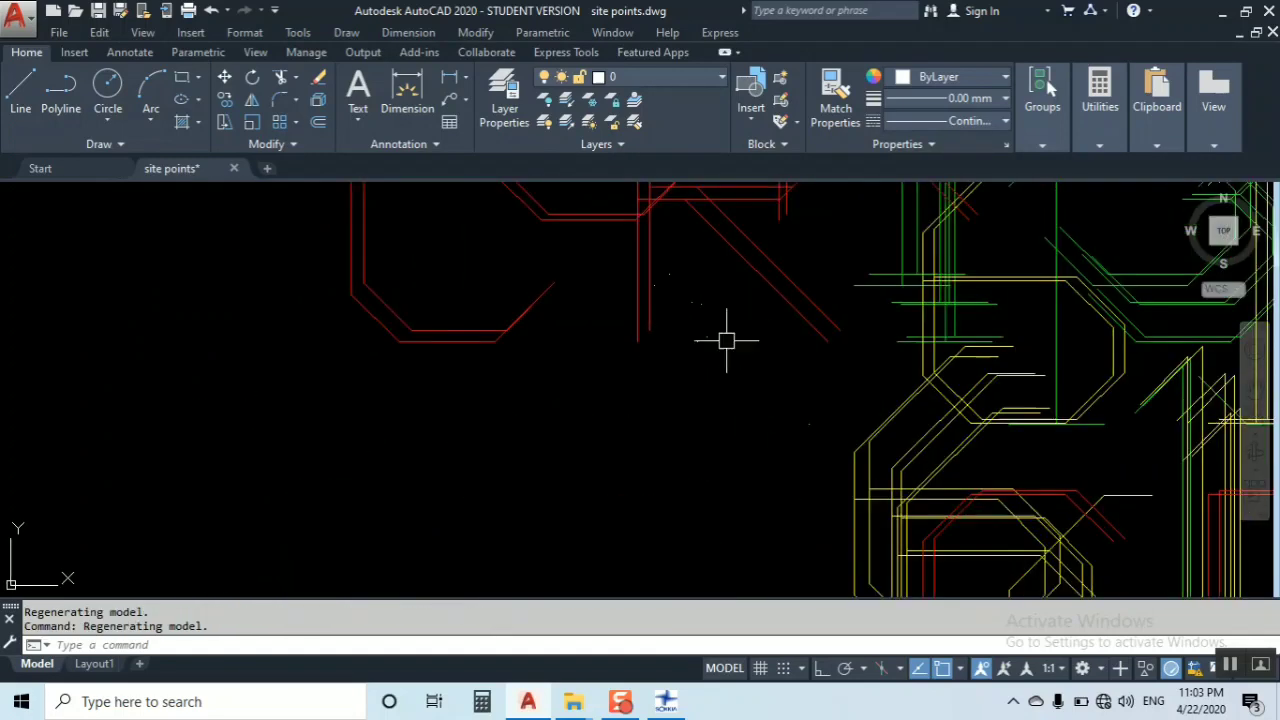
Select a survey point, clear the selection, and enter the point style command.
{"action": "left_click", "coordinate": [698, 345]}
{"action": "key", "text": "Escape"}
{"action": "scroll", "coordinate": [722, 484], "scroll_direction": "down", "scroll_amount": 1}
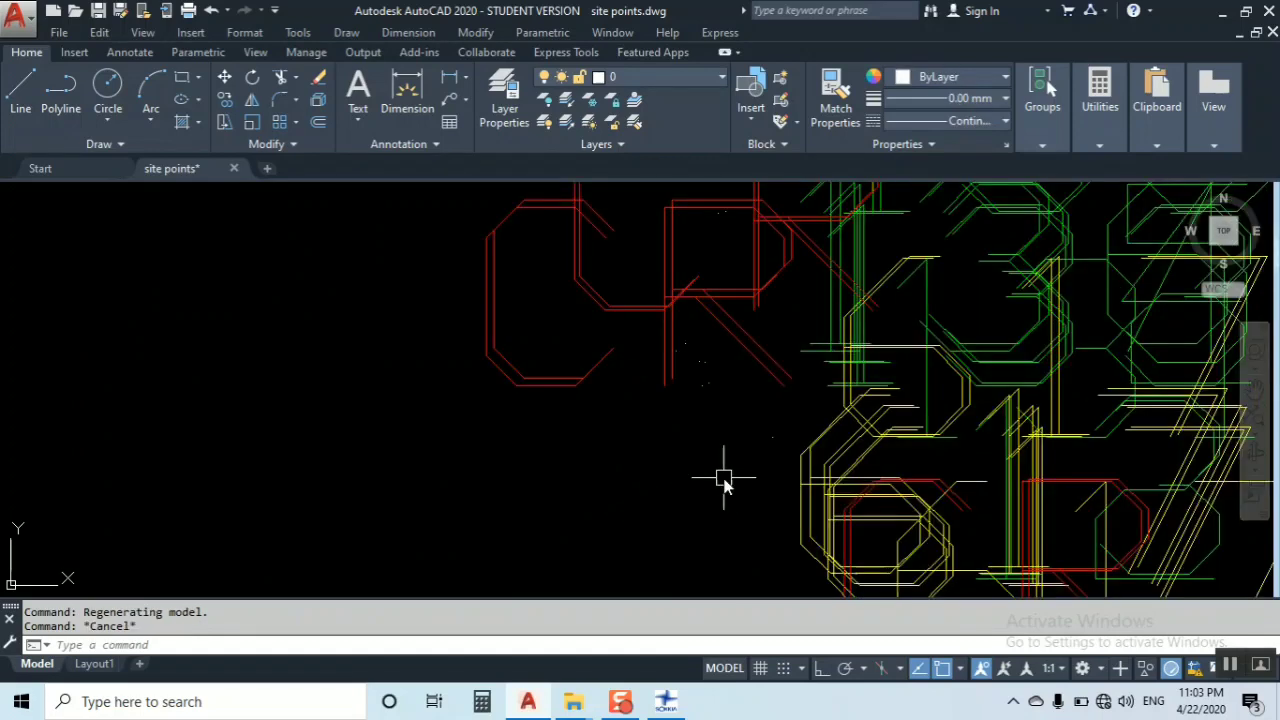
{"action": "type", "text": "P"}
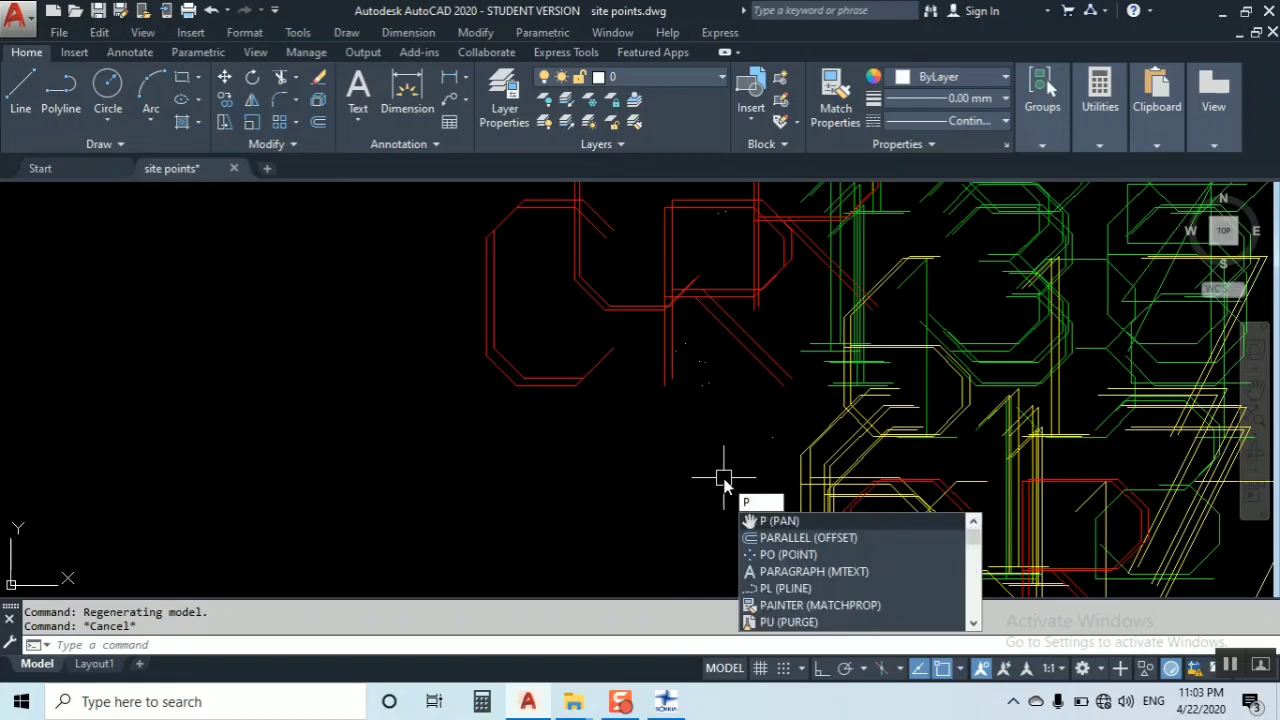
{"action": "type", "text": "YRTYPE"}
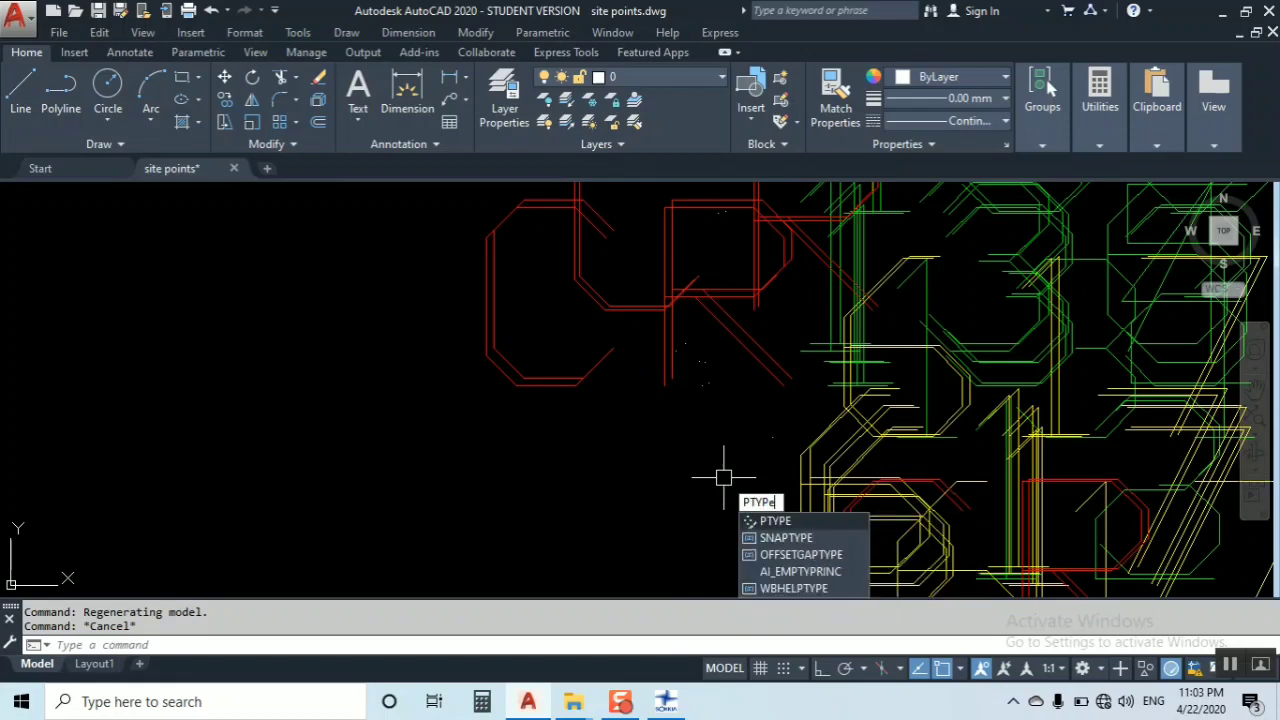
Apply the circle-with-X point style and zoom around to check the markers.
{"action": "key", "text": "Return"}
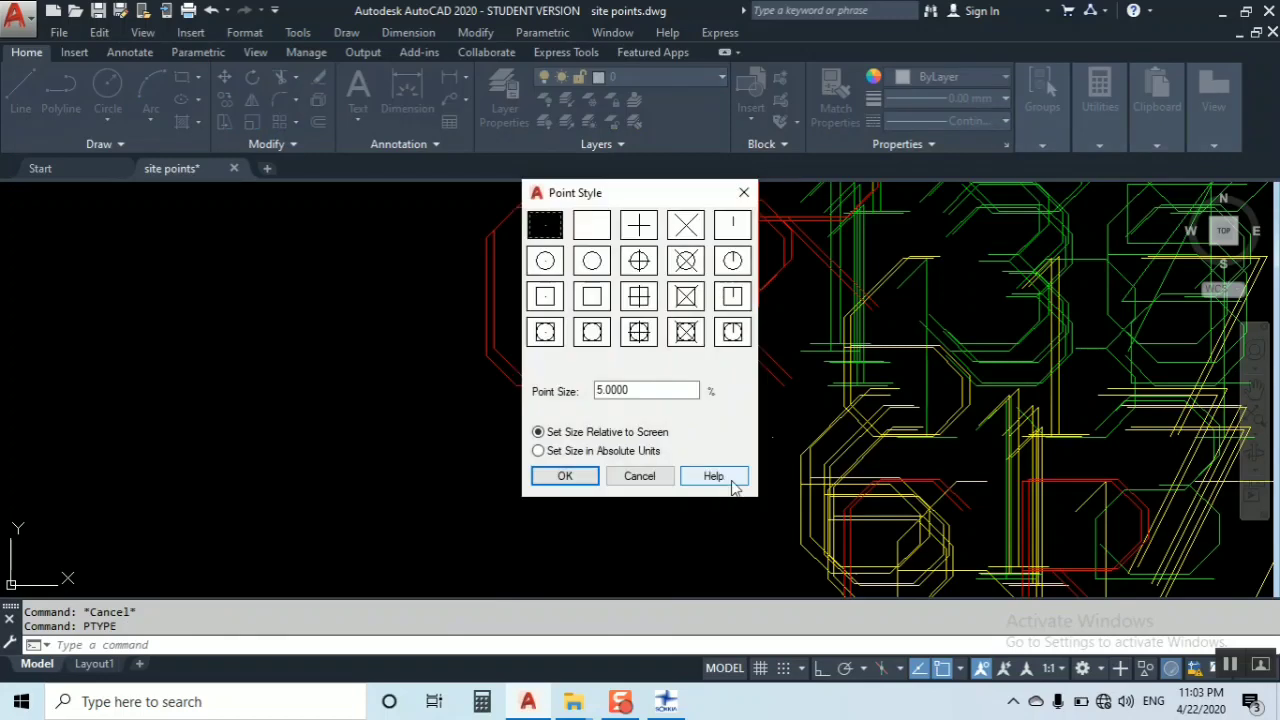
{"action": "left_click", "coordinate": [686, 228]}
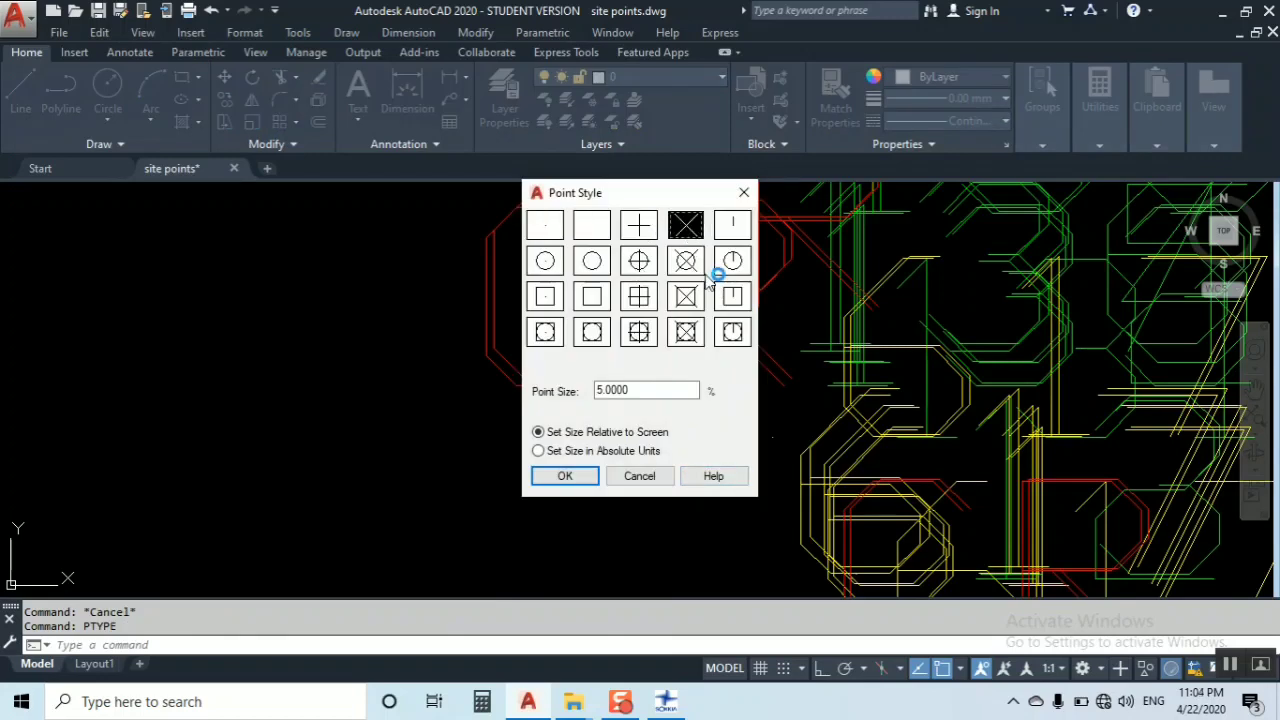
{"action": "left_click", "coordinate": [690, 266]}
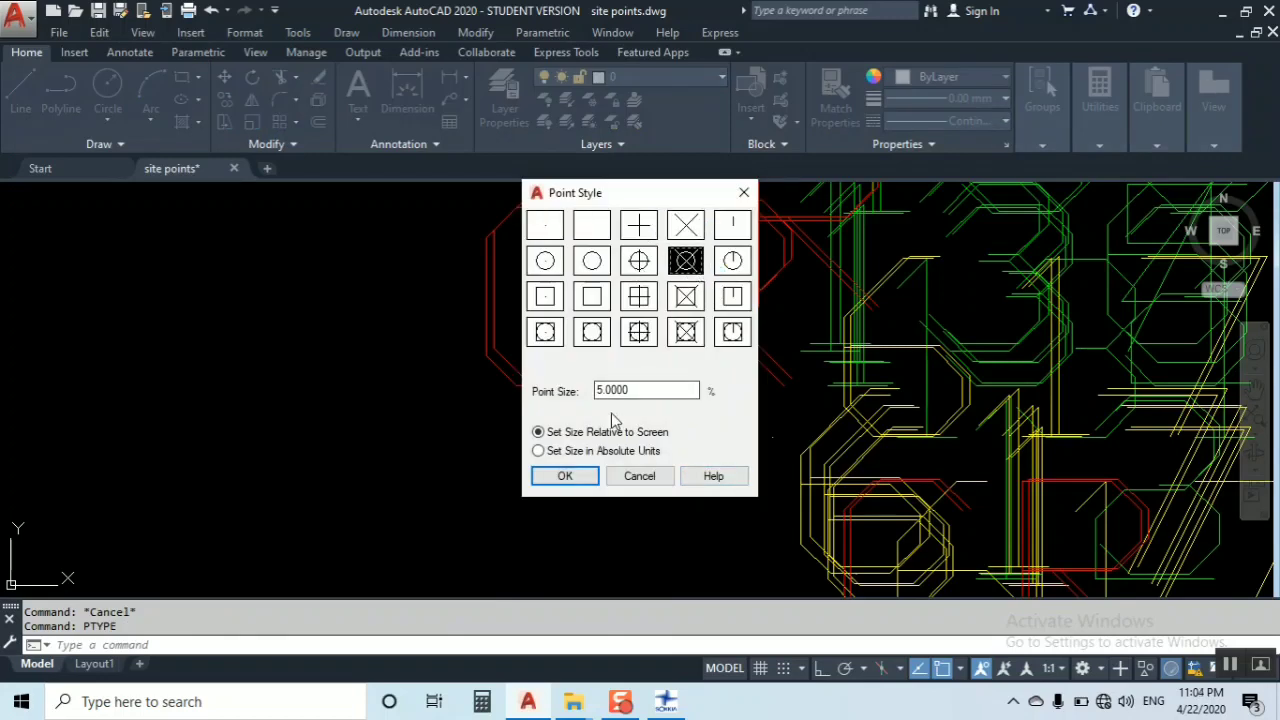
{"action": "left_click", "coordinate": [566, 477]}
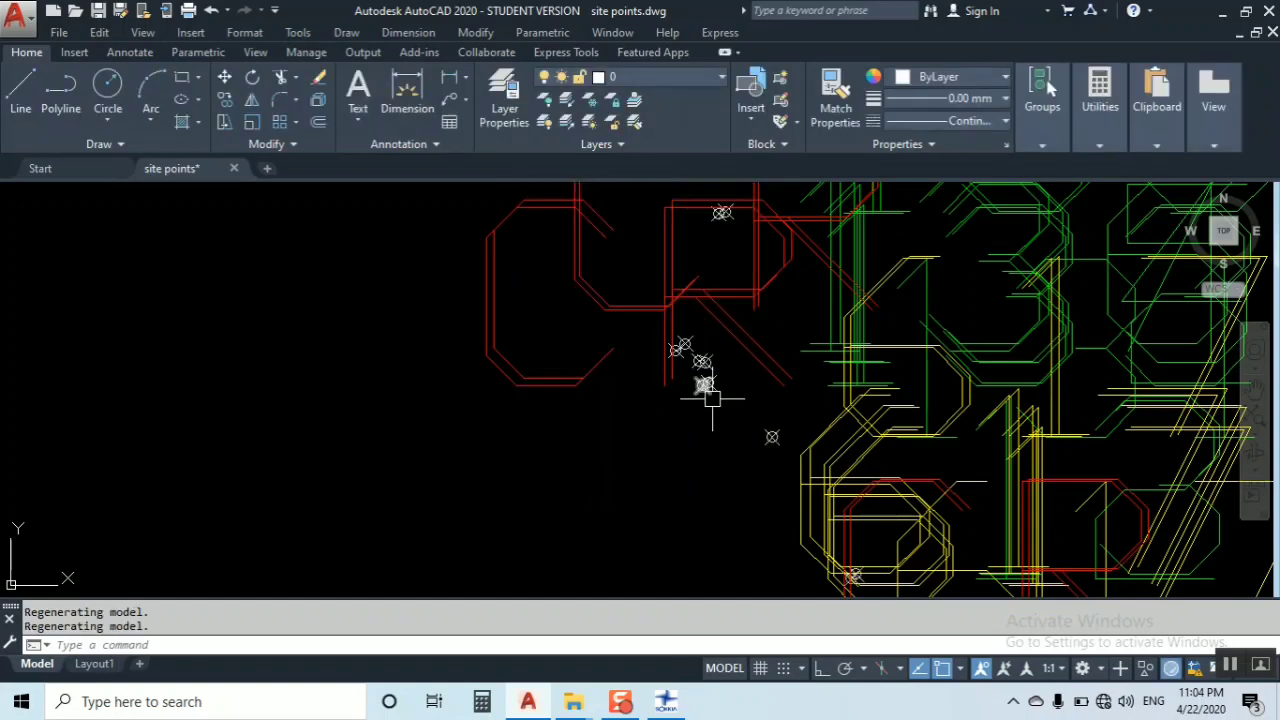
{"action": "scroll", "coordinate": [699, 466], "scroll_direction": "down", "scroll_amount": 5}
{"action": "scroll", "coordinate": [700, 343], "scroll_direction": "down", "scroll_amount": 3}
{"action": "scroll", "coordinate": [700, 350], "scroll_direction": "up", "scroll_amount": 2}
{"action": "scroll", "coordinate": [707, 315], "scroll_direction": "up", "scroll_amount": 4}
{"action": "scroll", "coordinate": [660, 280], "scroll_direction": "up", "scroll_amount": 3}
{"action": "scroll", "coordinate": [645, 320], "scroll_direction": "down", "scroll_amount": 3}
{"action": "scroll", "coordinate": [720, 360], "scroll_direction": "up", "scroll_amount": 3}
{"action": "scroll", "coordinate": [690, 400], "scroll_direction": "down", "scroll_amount": 3}
Select a CR label and use Select Similar to pick all 353 description labels.
{"action": "scroll", "coordinate": [675, 378], "scroll_direction": "up", "scroll_amount": 3}
{"action": "key", "text": "Escape"}
{"action": "left_click", "coordinate": [690, 332]}
{"action": "right_click", "coordinate": [742, 432]}
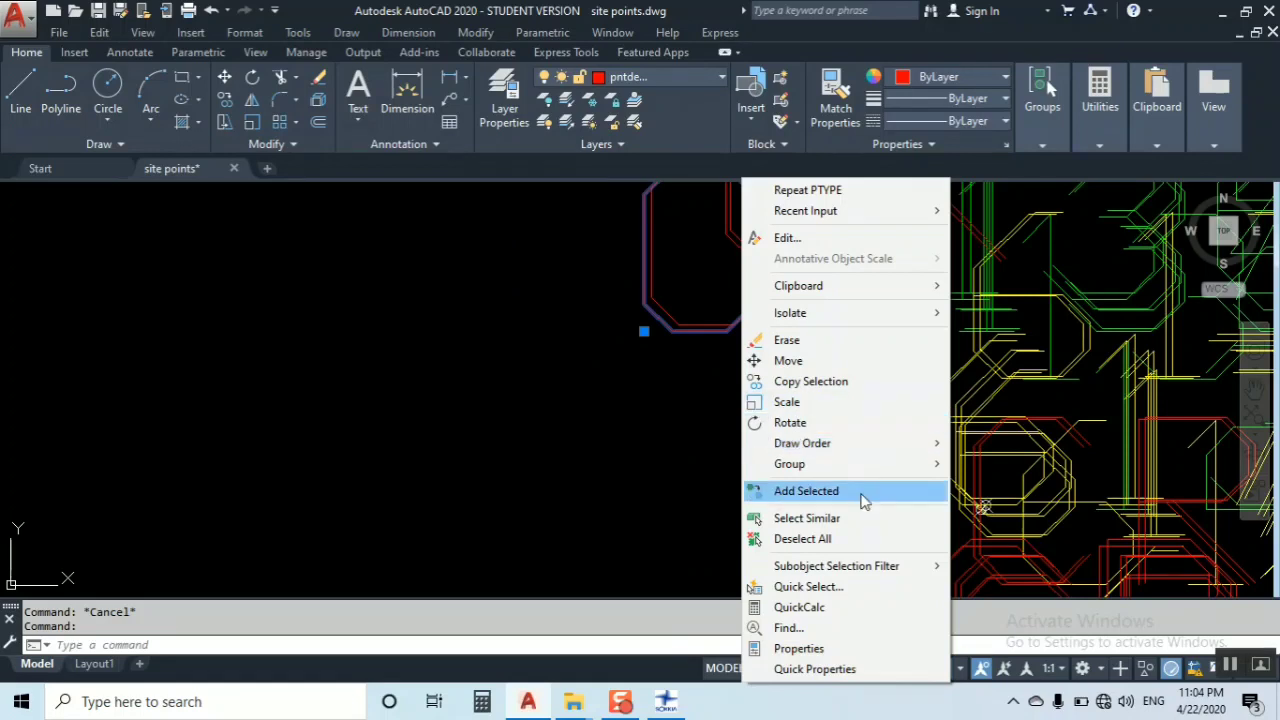
{"action": "left_click", "coordinate": [868, 515]}
{"action": "scroll", "coordinate": [590, 370], "scroll_direction": "down", "scroll_amount": 3}
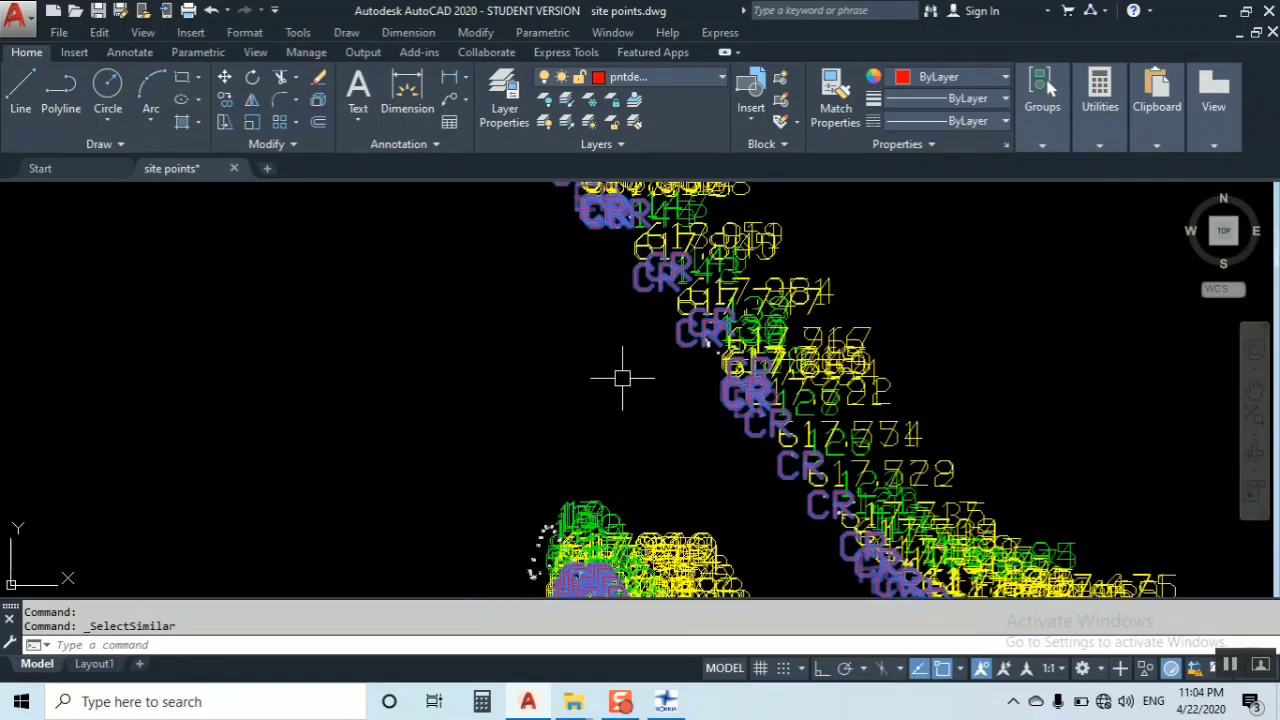
{"action": "right_click", "coordinate": [617, 374]}
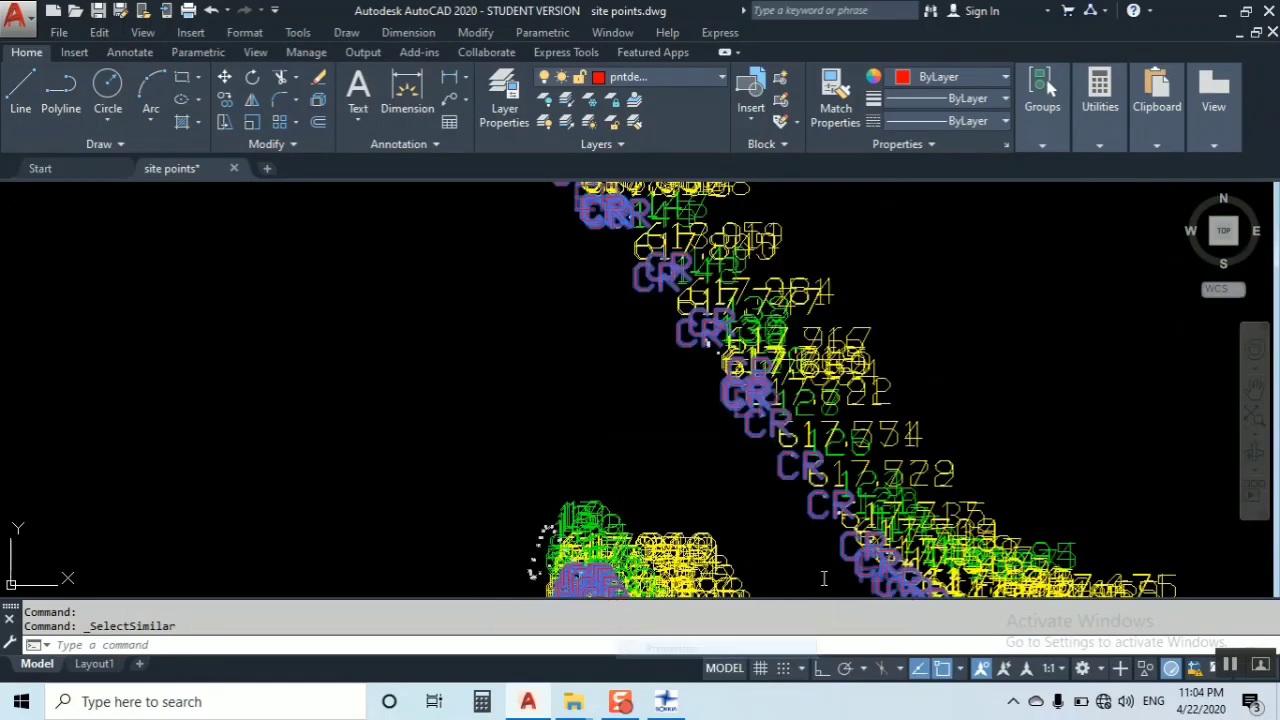
{"action": "key", "text": "Escape"}
Change the selected labels' text height from 4.5346 to 1.5 in Properties.
{"action": "key", "text": "ctrl+1"}
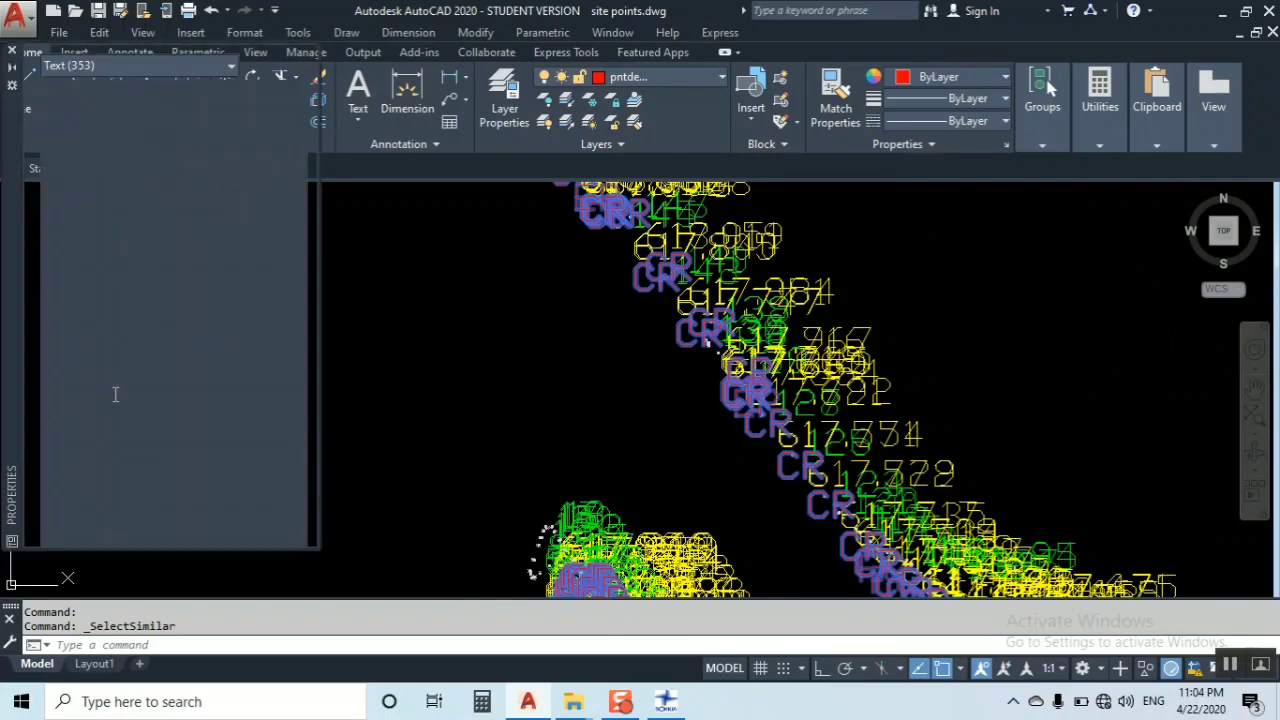
{"action": "scroll", "coordinate": [200, 420], "scroll_direction": "down", "scroll_amount": 3}
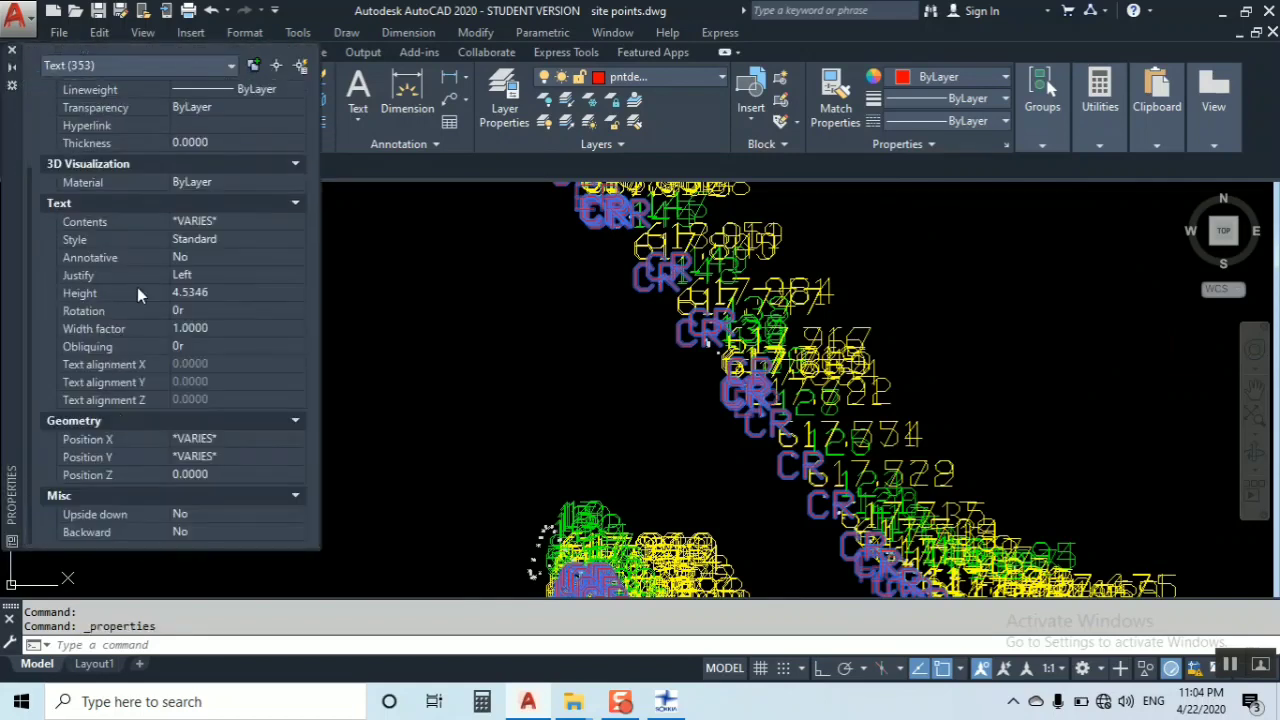
{"action": "scroll", "coordinate": [177, 265], "scroll_direction": "up", "scroll_amount": 2}
{"action": "left_click", "coordinate": [201, 400]}
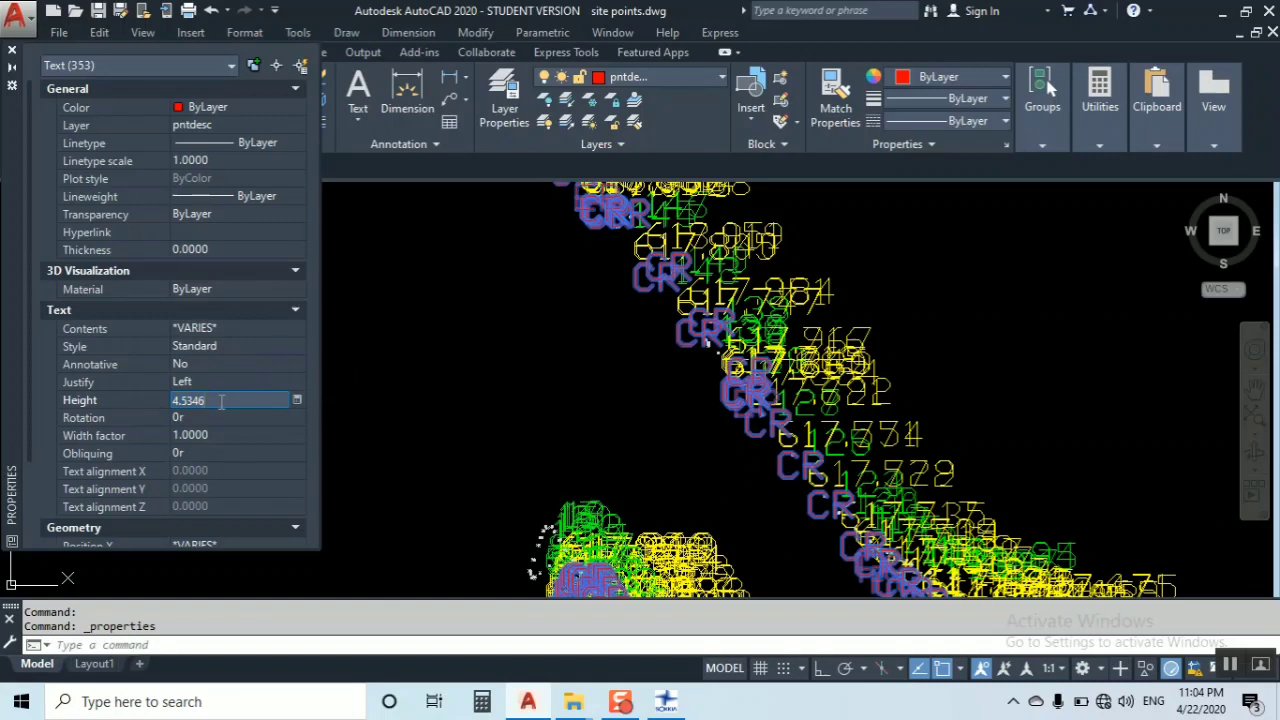
{"action": "key", "text": "BackSpace"}
{"action": "key", "text": "BackSpace"}
{"action": "key", "text": "BackSpace"}
{"action": "key", "text": "BackSpace"}
{"action": "key", "text": "BackSpace"}
{"action": "key", "text": "BackSpace"}
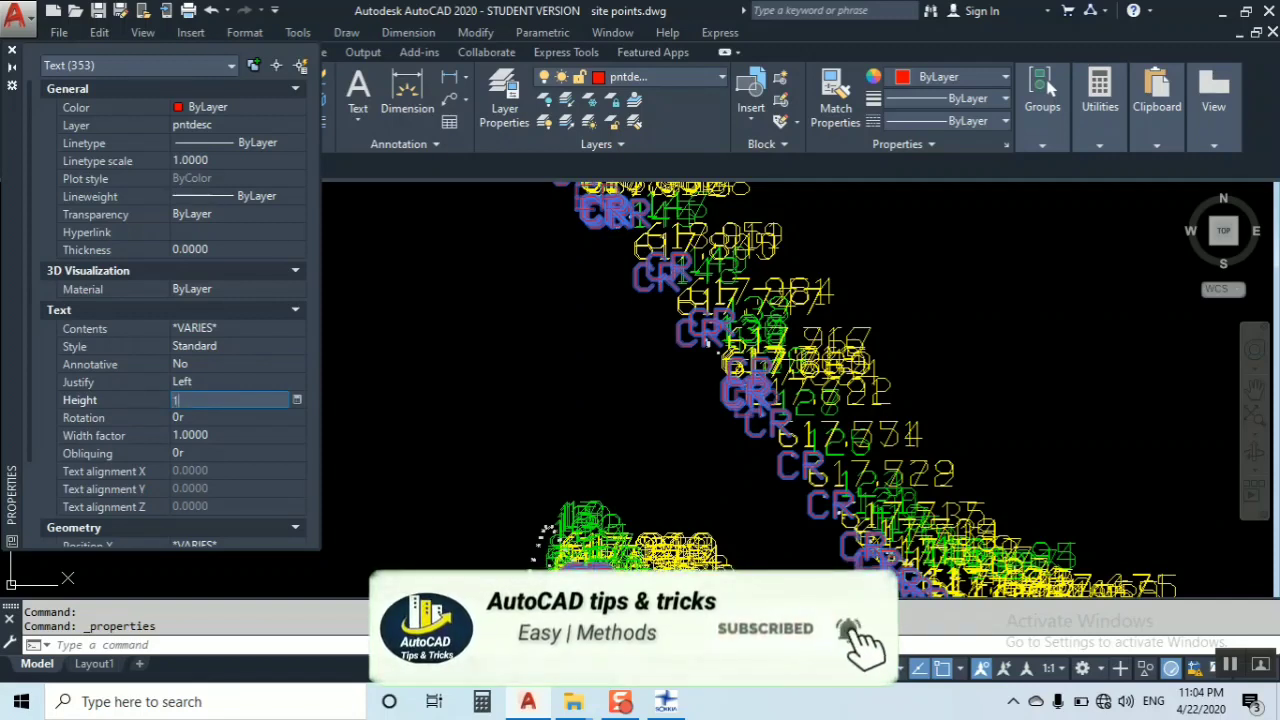
{"action": "type", "text": "1.5"}
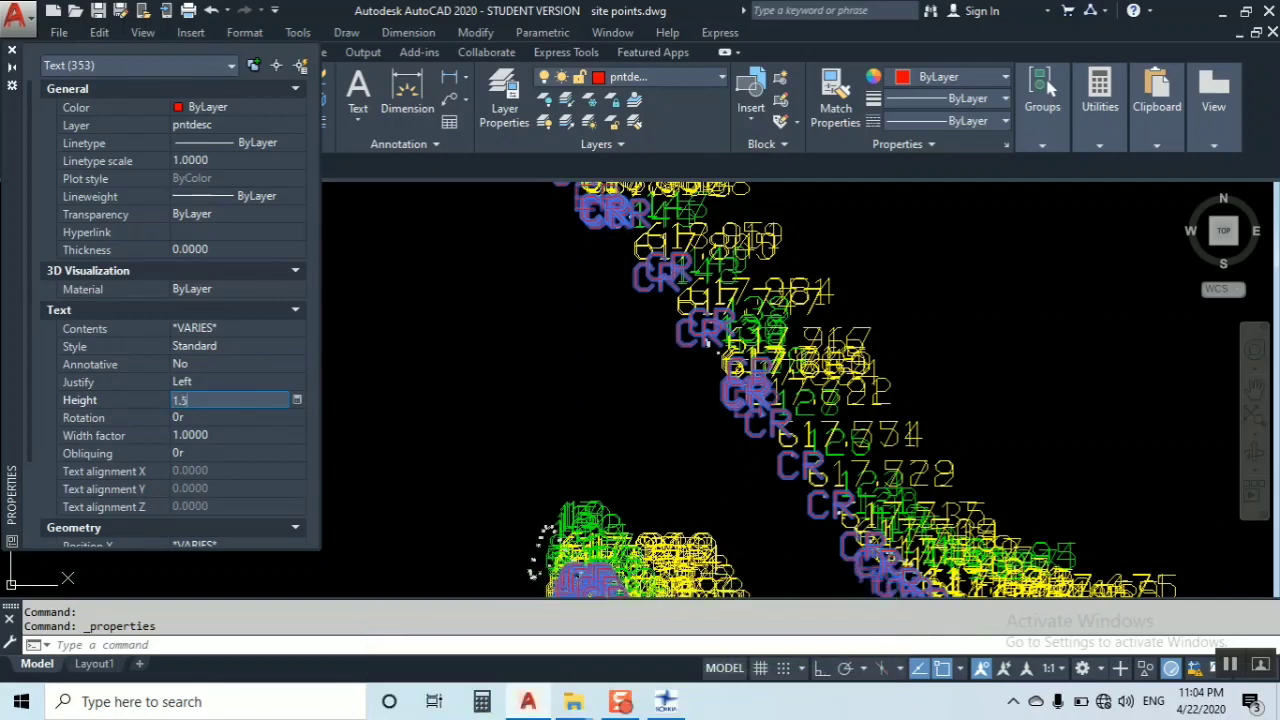
{"action": "key", "text": "Return"}
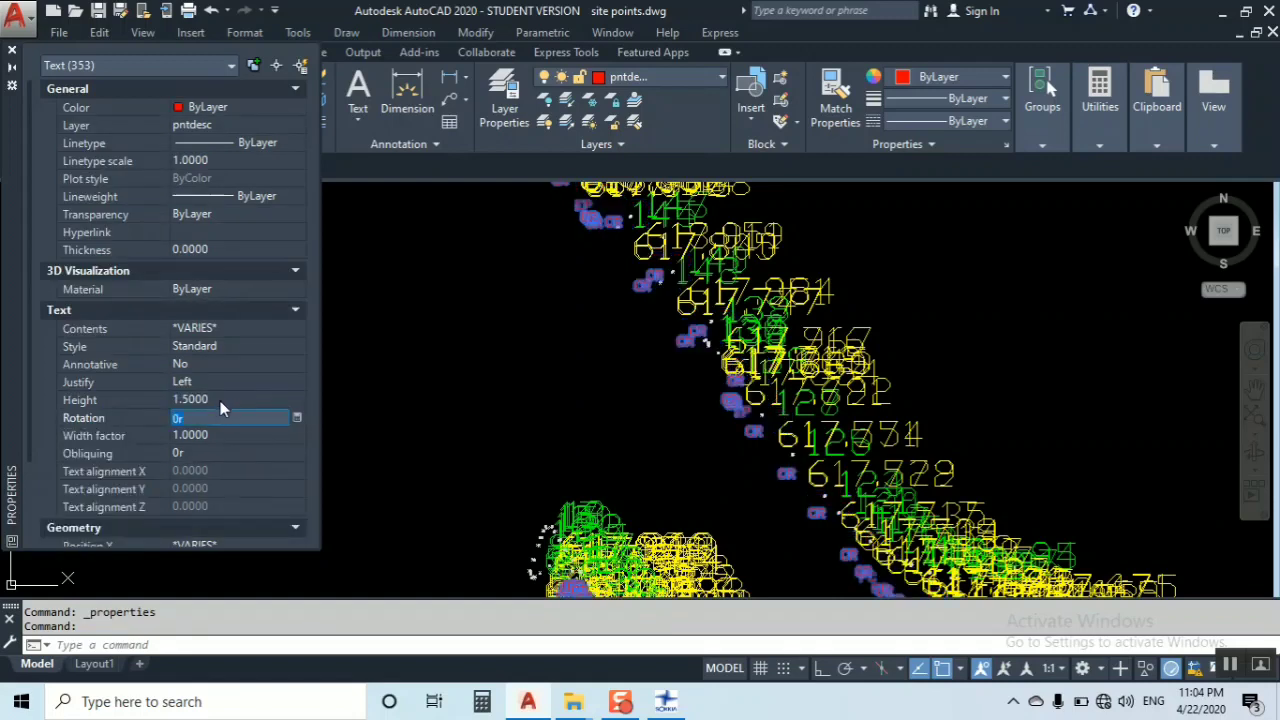
Clear the label selection and zoom around to inspect the resized CR labels.
{"action": "scroll", "coordinate": [648, 337], "scroll_direction": "up", "scroll_amount": 3}
{"action": "scroll", "coordinate": [648, 337], "scroll_direction": "up", "scroll_amount": 2}
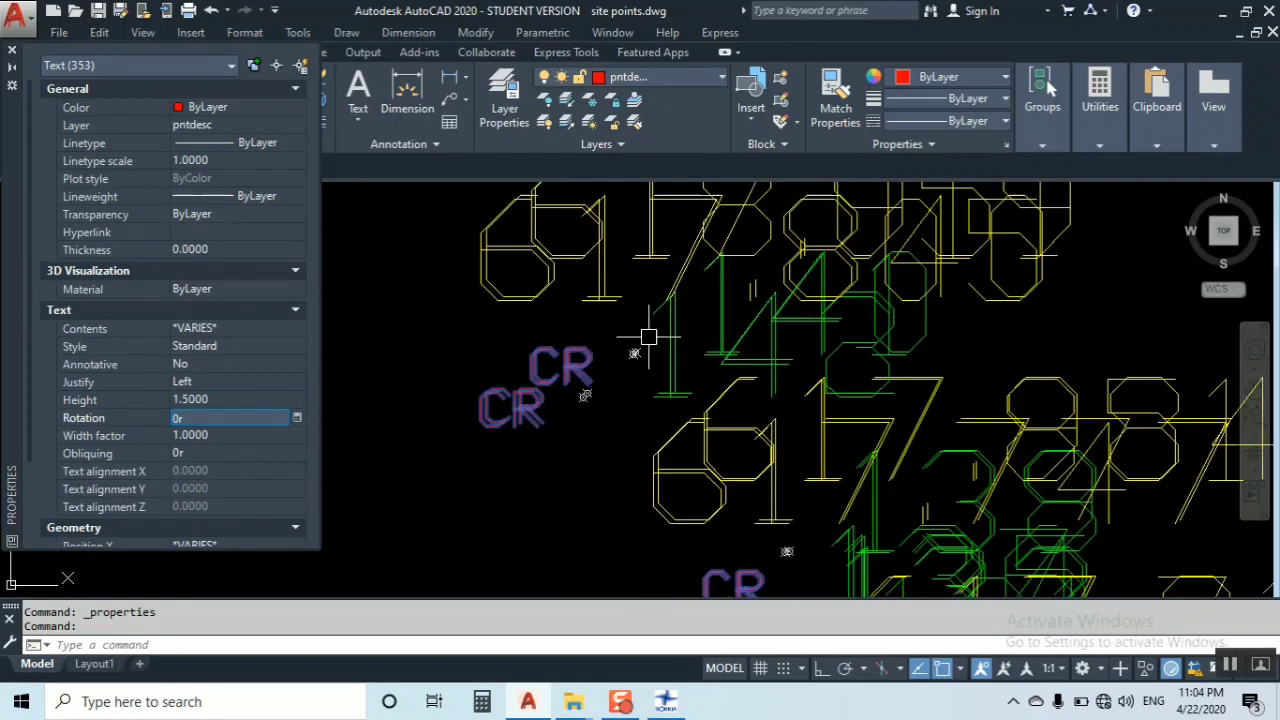
{"action": "scroll", "coordinate": [648, 337], "scroll_direction": "down", "scroll_amount": 3}
{"action": "scroll", "coordinate": [640, 330], "scroll_direction": "up", "scroll_amount": 3}
{"action": "scroll", "coordinate": [819, 379], "scroll_direction": "down", "scroll_amount": 2}
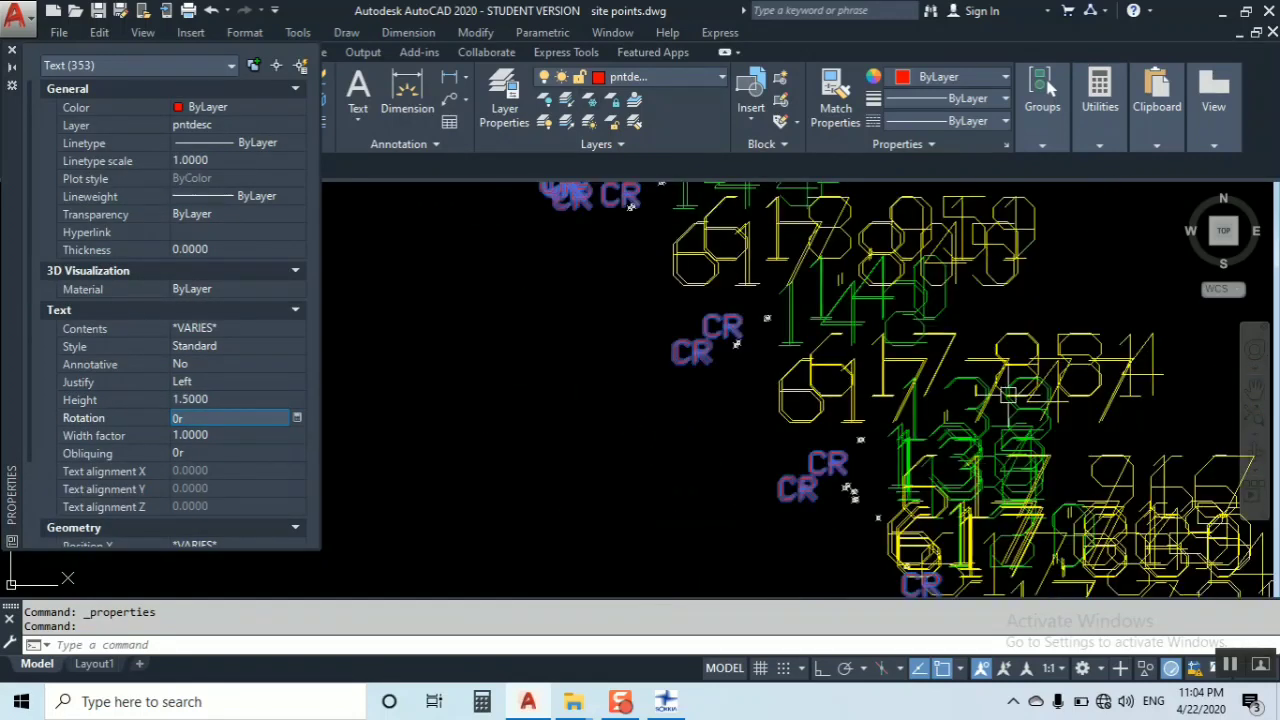
{"action": "scroll", "coordinate": [885, 445], "scroll_direction": "down", "scroll_amount": 4}
{"action": "key", "text": "Escape"}
{"action": "scroll", "coordinate": [905, 361], "scroll_direction": "up", "scroll_amount": 2}
{"action": "scroll", "coordinate": [923, 460], "scroll_direction": "down", "scroll_amount": 2}
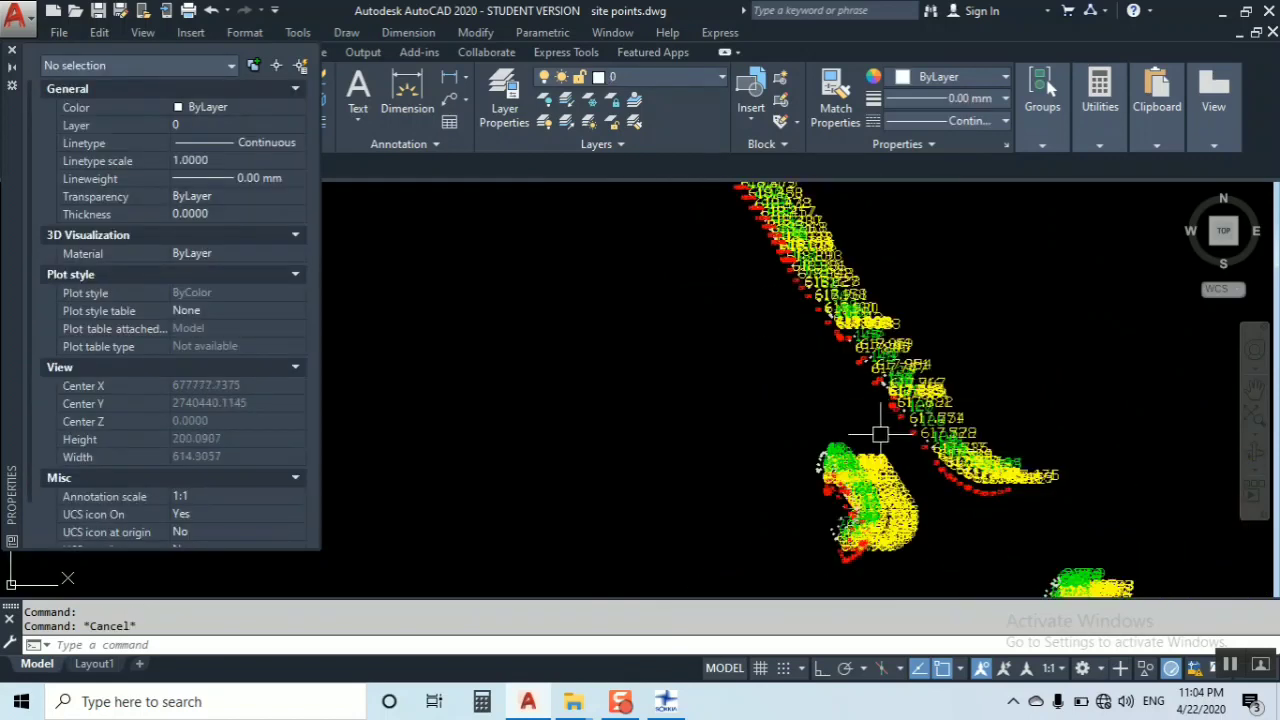
{"action": "scroll", "coordinate": [934, 506], "scroll_direction": "up", "scroll_amount": 3}
{"action": "scroll", "coordinate": [943, 486], "scroll_direction": "up", "scroll_amount": 3}
{"action": "scroll", "coordinate": [960, 451], "scroll_direction": "down", "scroll_amount": 2}
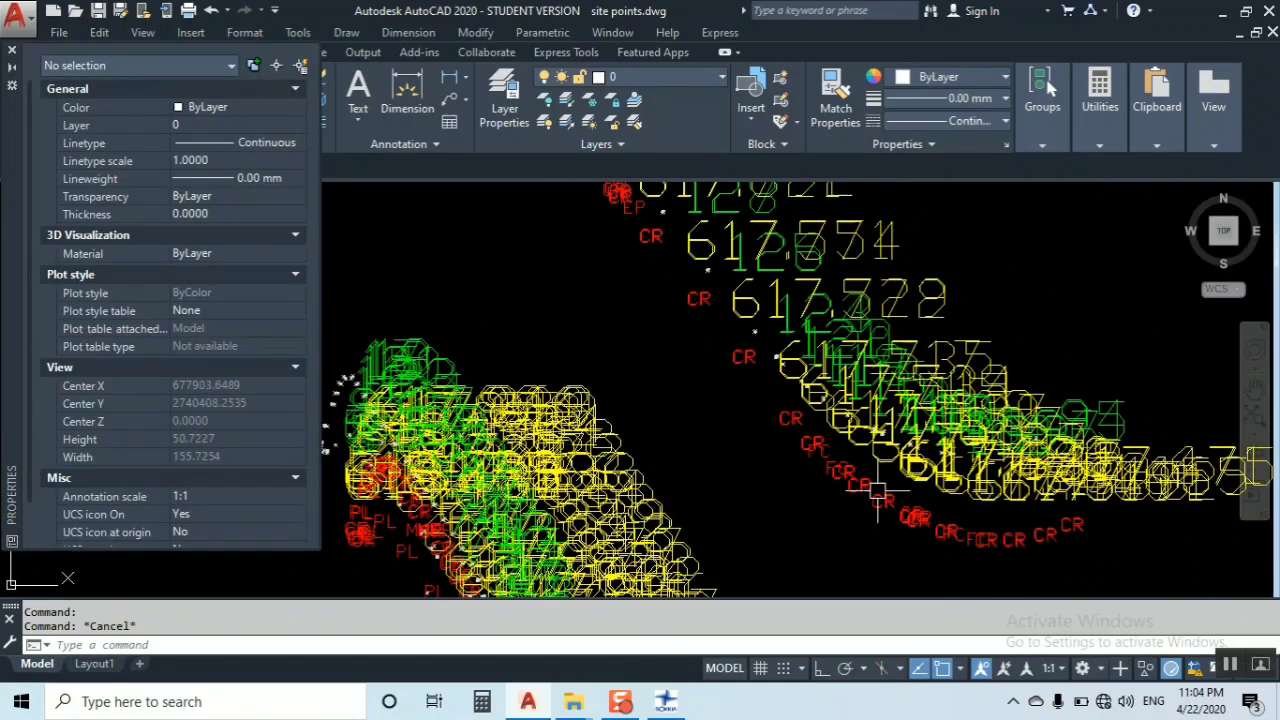
{"action": "scroll", "coordinate": [760, 350], "scroll_direction": "up", "scroll_amount": 3}
{"action": "scroll", "coordinate": [713, 383], "scroll_direction": "down", "scroll_amount": 5}
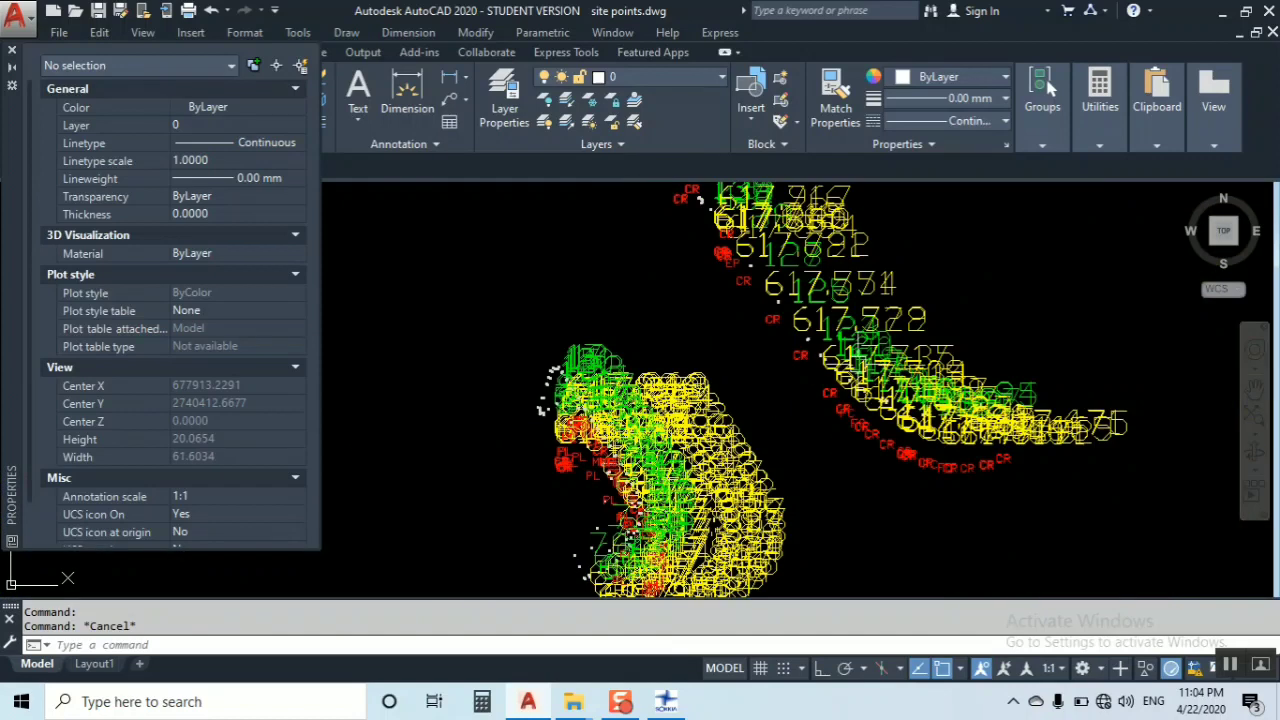
Close the Properties palette and recheck the small red CR labels.
{"action": "left_click", "coordinate": [12, 52]}
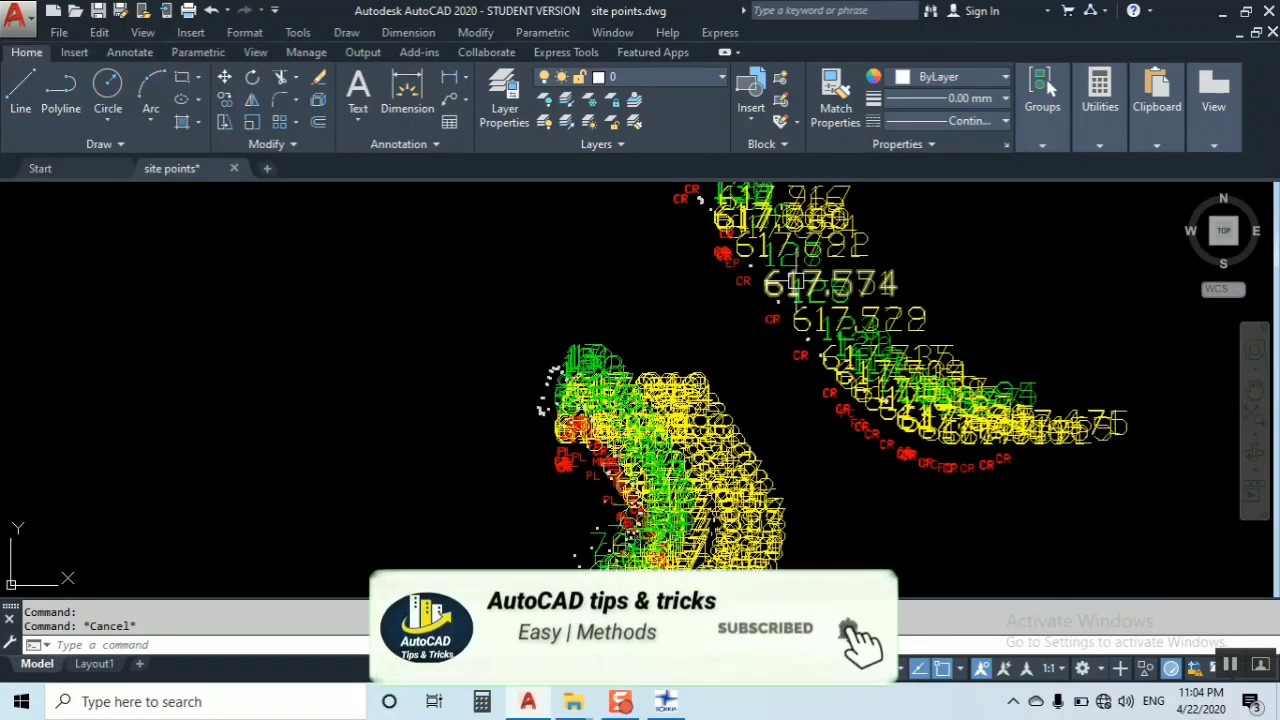
{"action": "scroll", "coordinate": [748, 323], "scroll_direction": "up", "scroll_amount": 5}
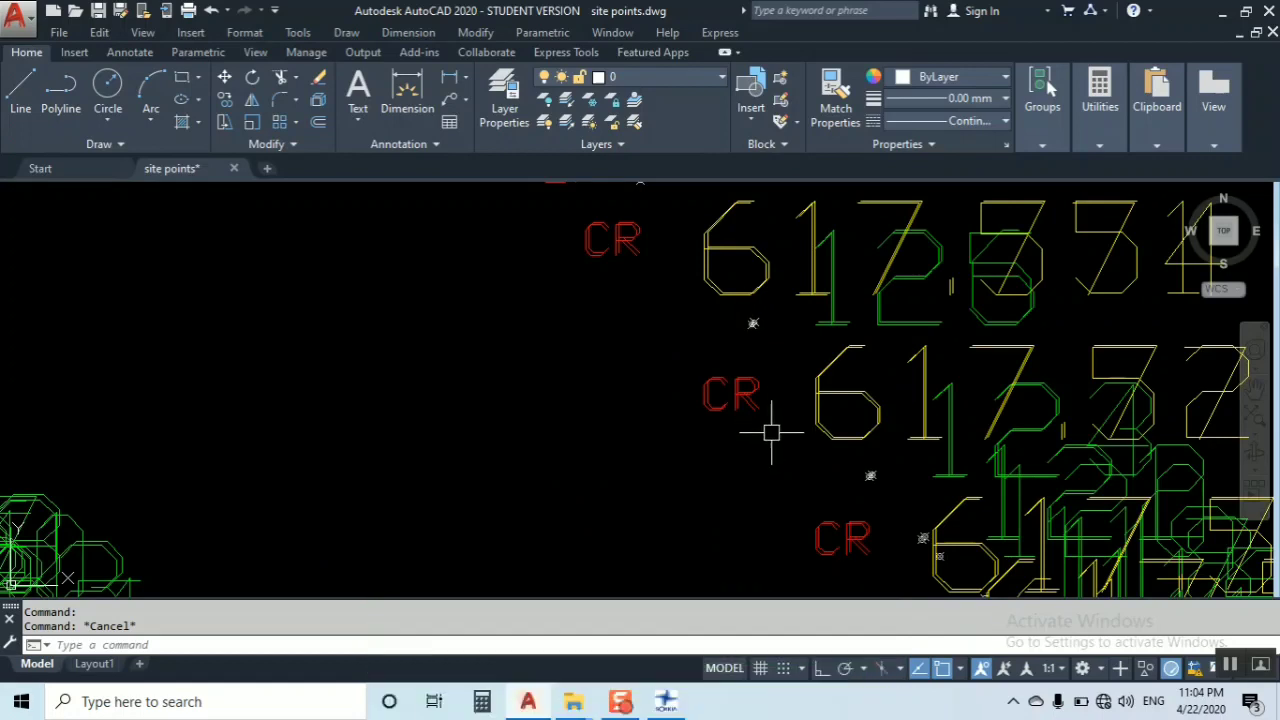
{"action": "scroll", "coordinate": [760, 355], "scroll_direction": "down", "scroll_amount": 2}
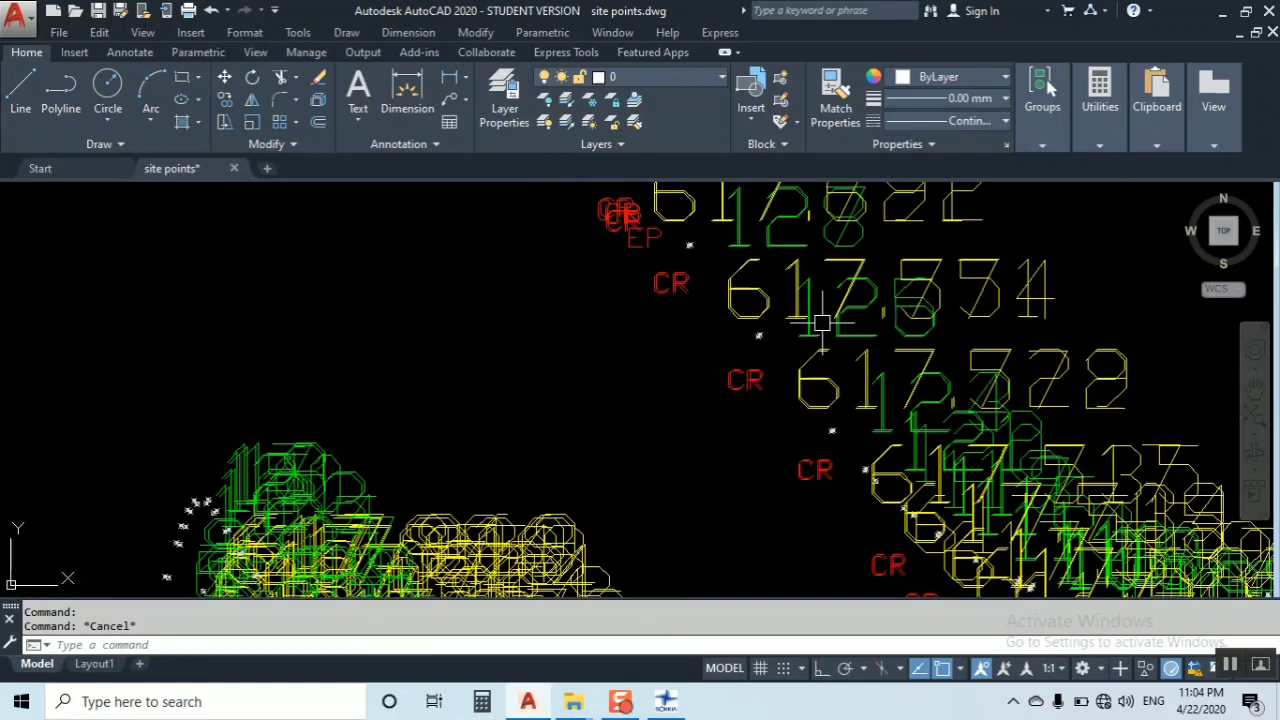